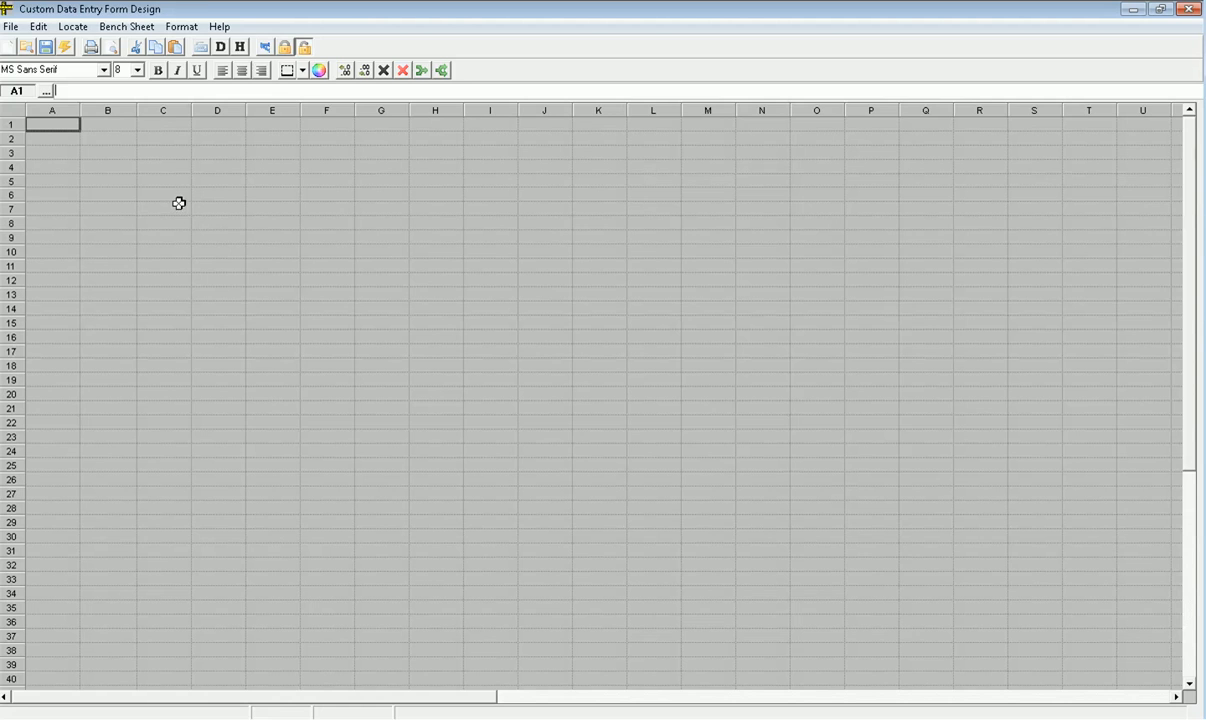
- Start locating a daily variable at cell B3 and choose variable 1, Influent Flow
{"action": "left_click", "coordinate": [104, 147]}
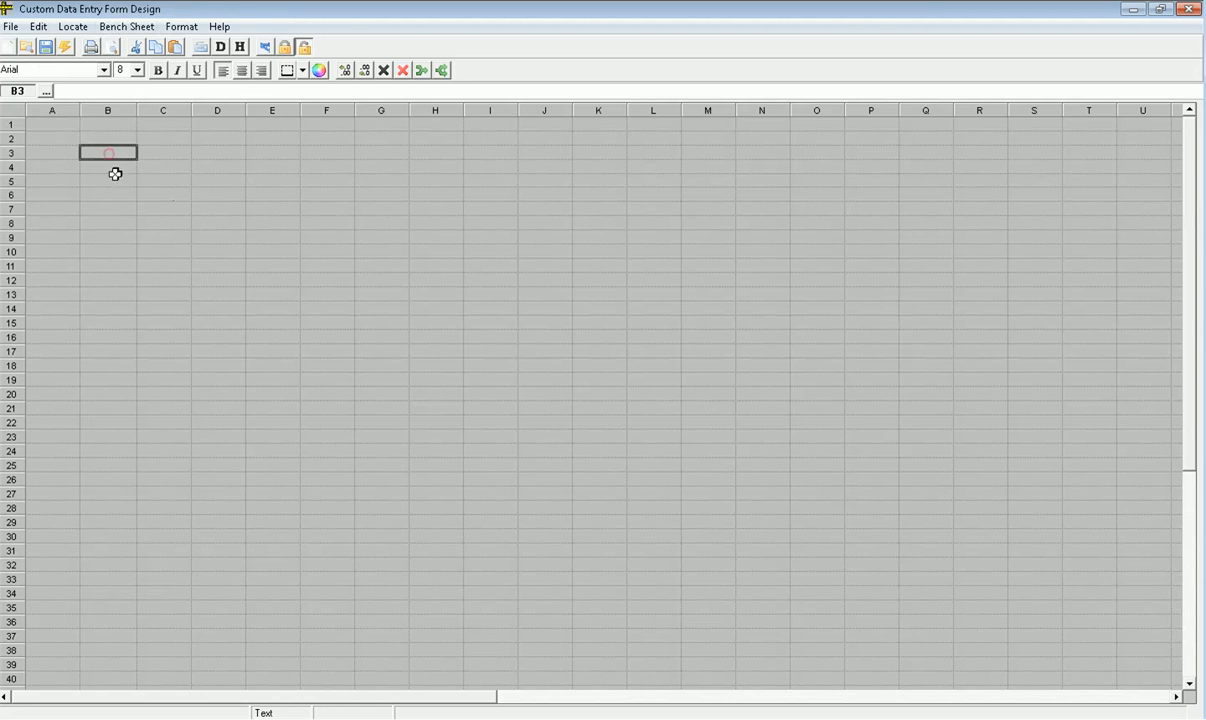
{"action": "left_click", "coordinate": [73, 27]}
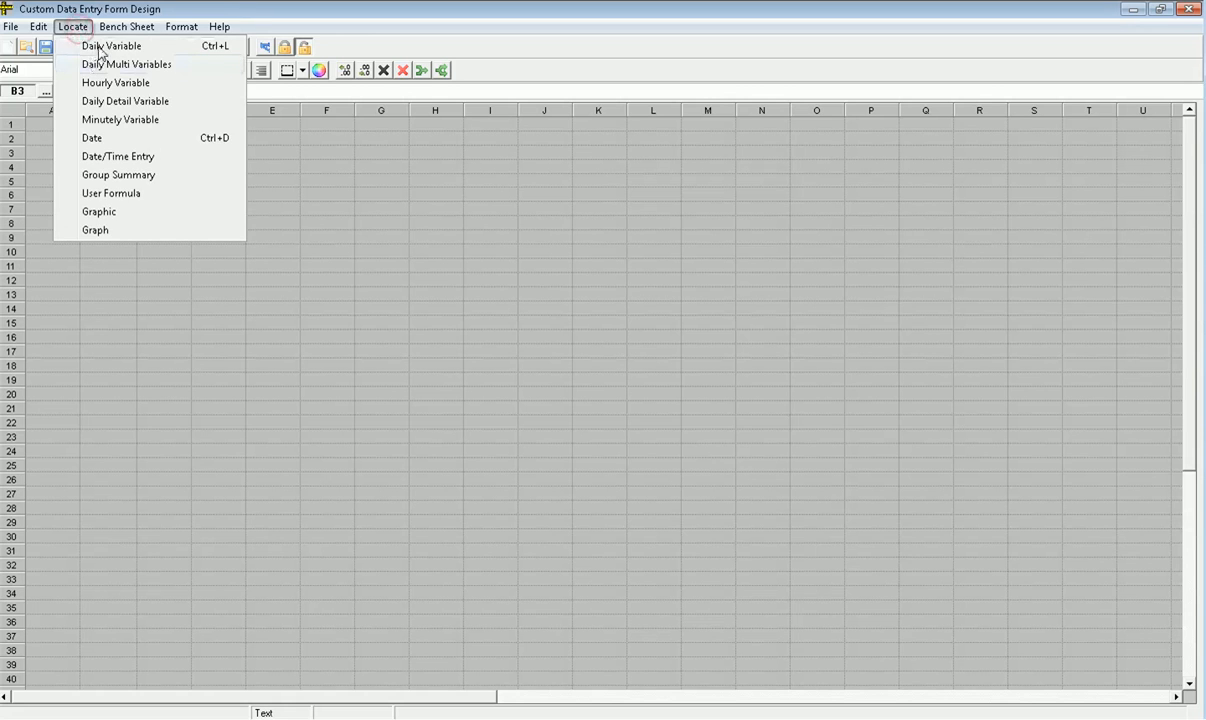
{"action": "left_click", "coordinate": [100, 48]}
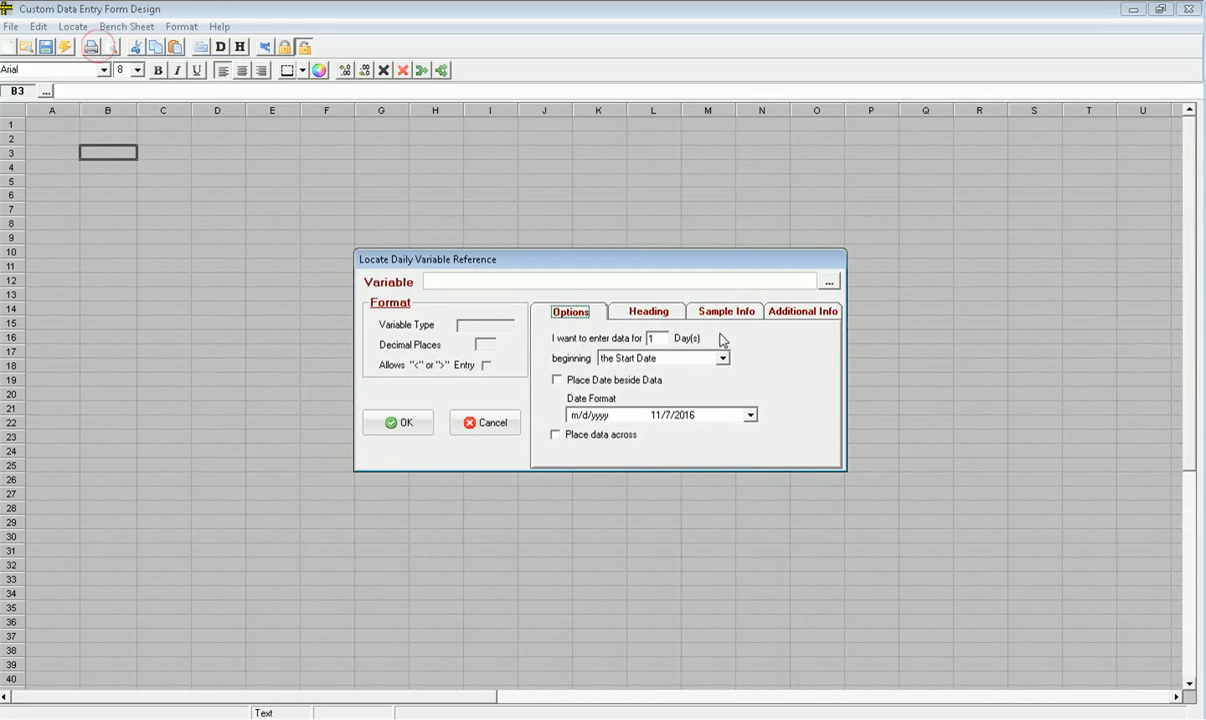
{"action": "left_click", "coordinate": [790, 279]}
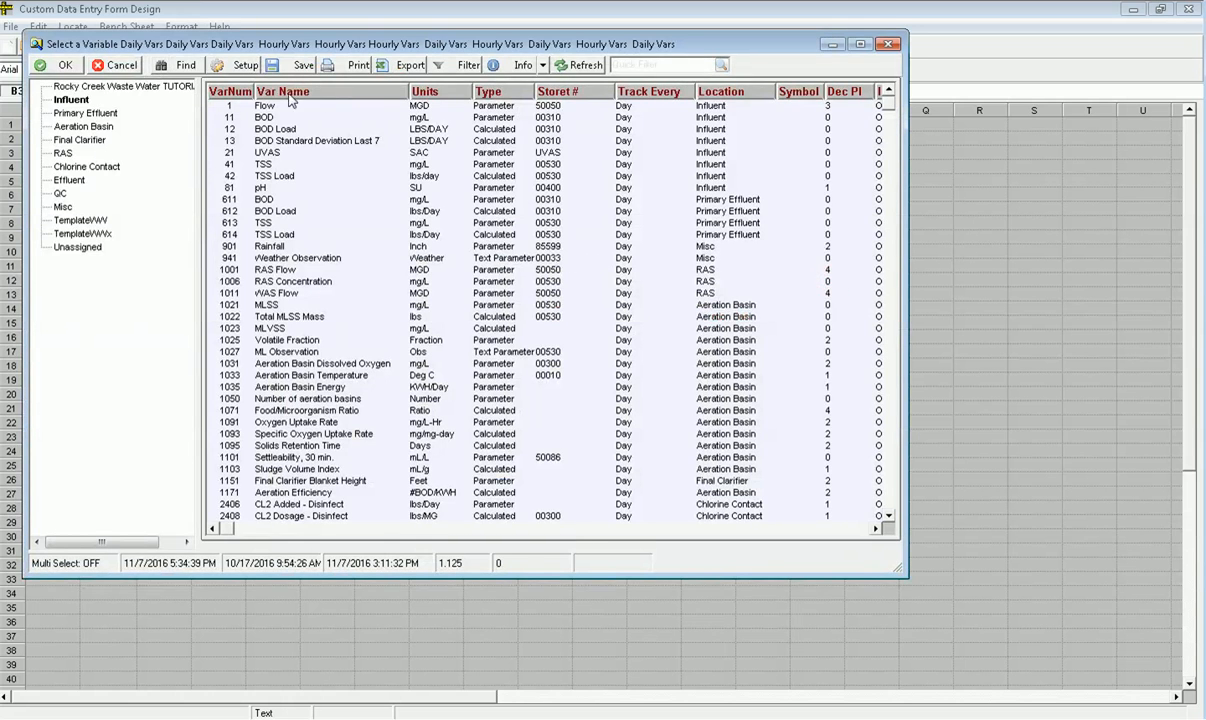
{"action": "left_click", "coordinate": [259, 106]}
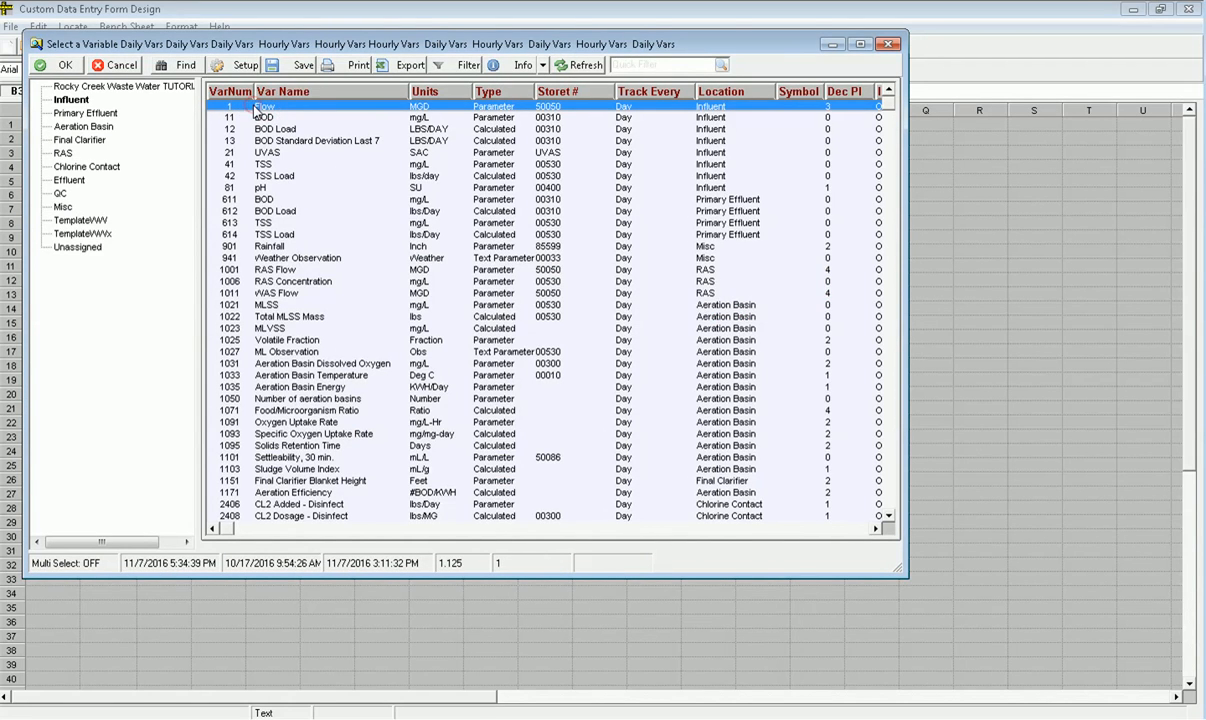
{"action": "double_click", "coordinate": [257, 108]}
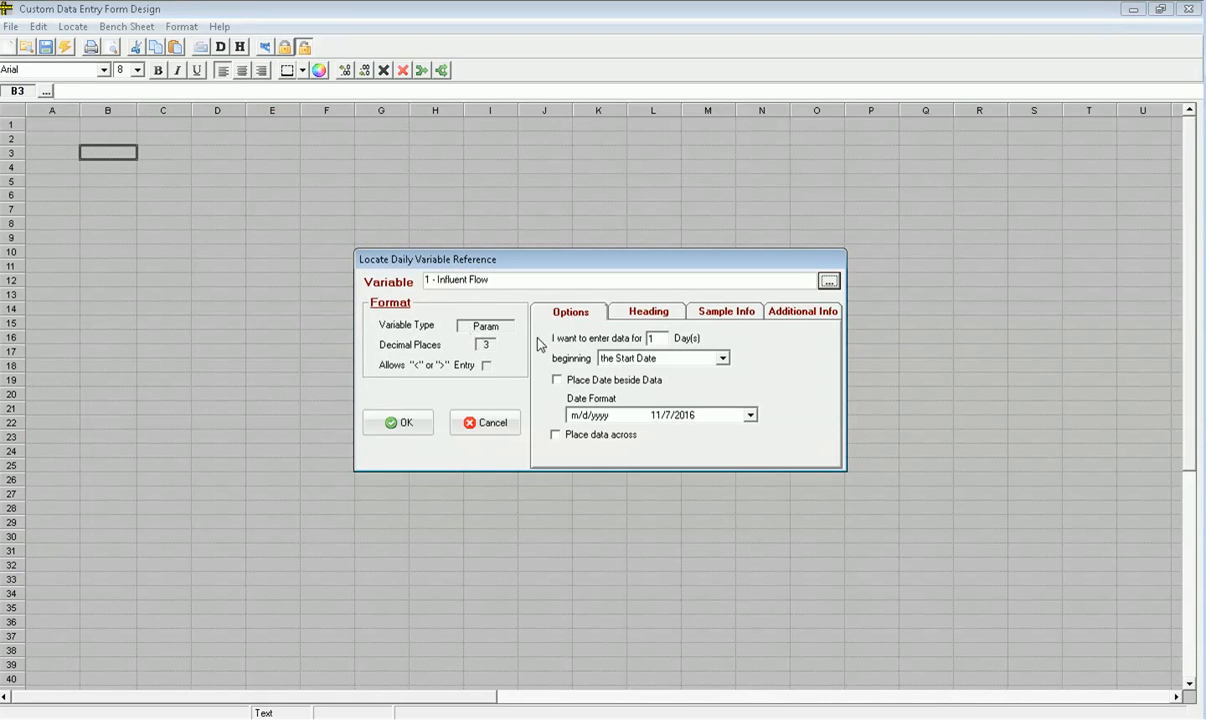
- Place the Influent Flow entry for 1 day with the date beside the data and variable number, variable name and location as headings
{"action": "left_click", "coordinate": [557, 380]}
{"action": "left_click", "coordinate": [633, 313]}
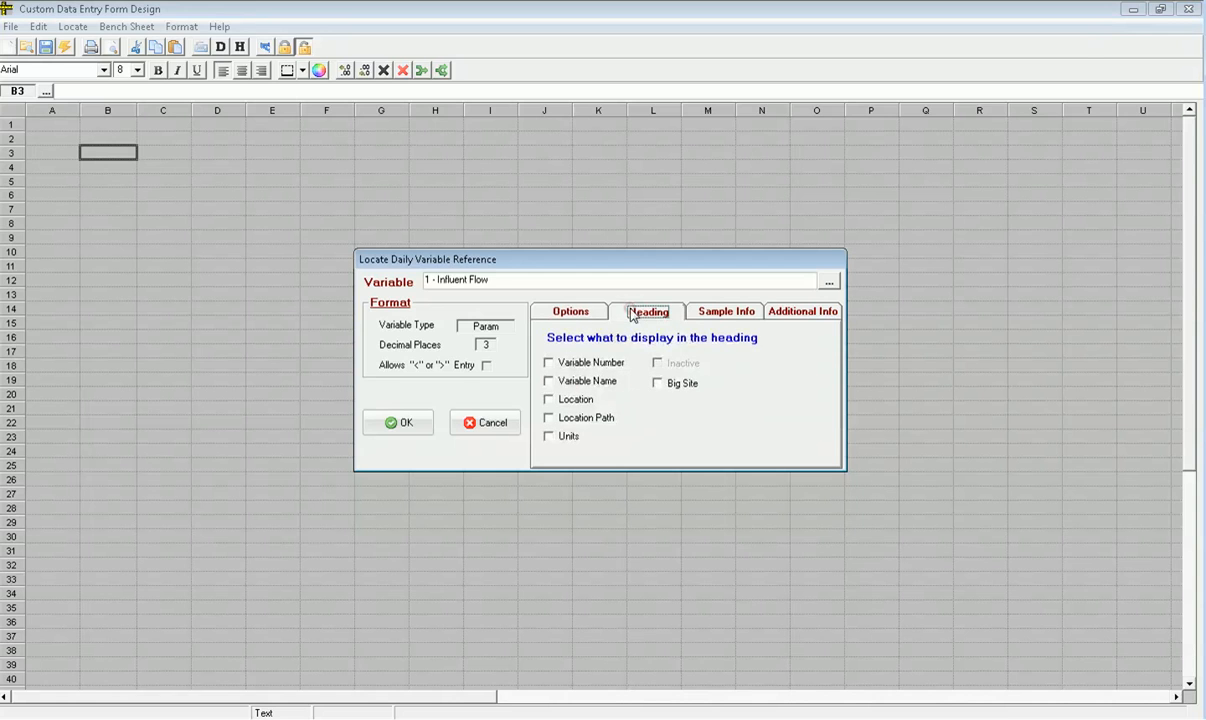
{"action": "left_click", "coordinate": [580, 363]}
{"action": "left_click", "coordinate": [577, 381]}
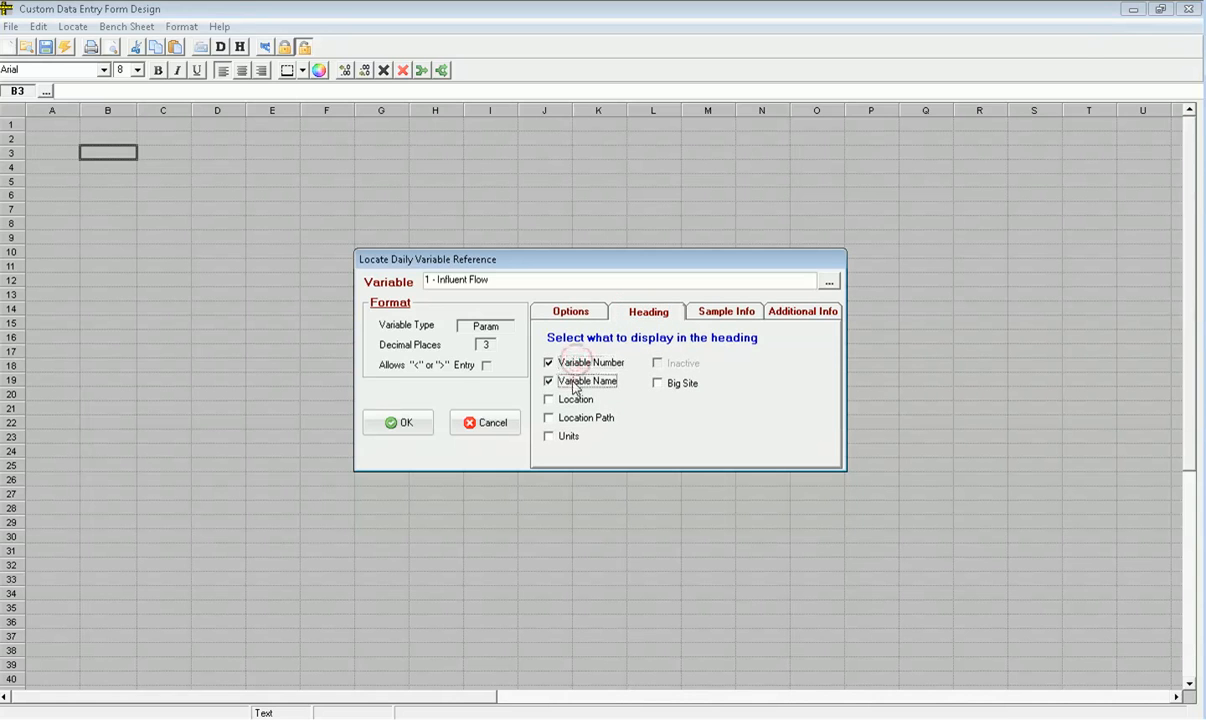
{"action": "left_click", "coordinate": [574, 399]}
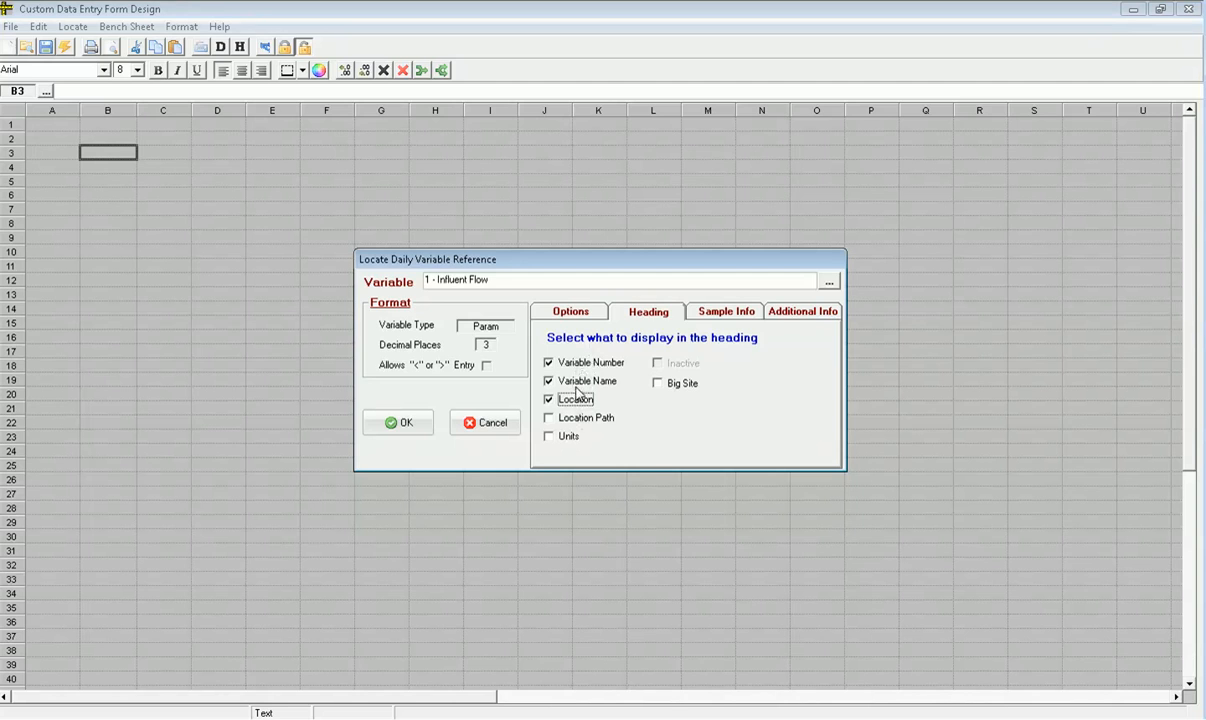
{"action": "left_click", "coordinate": [548, 310]}
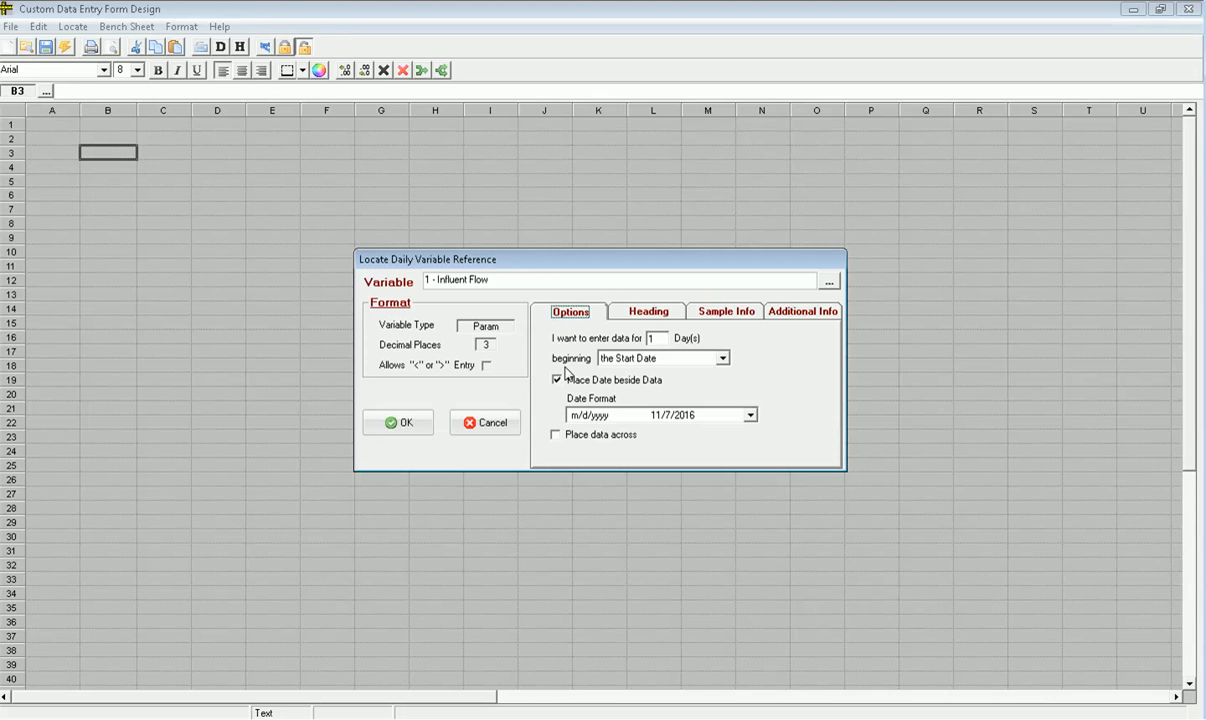
{"action": "left_click", "coordinate": [396, 424]}
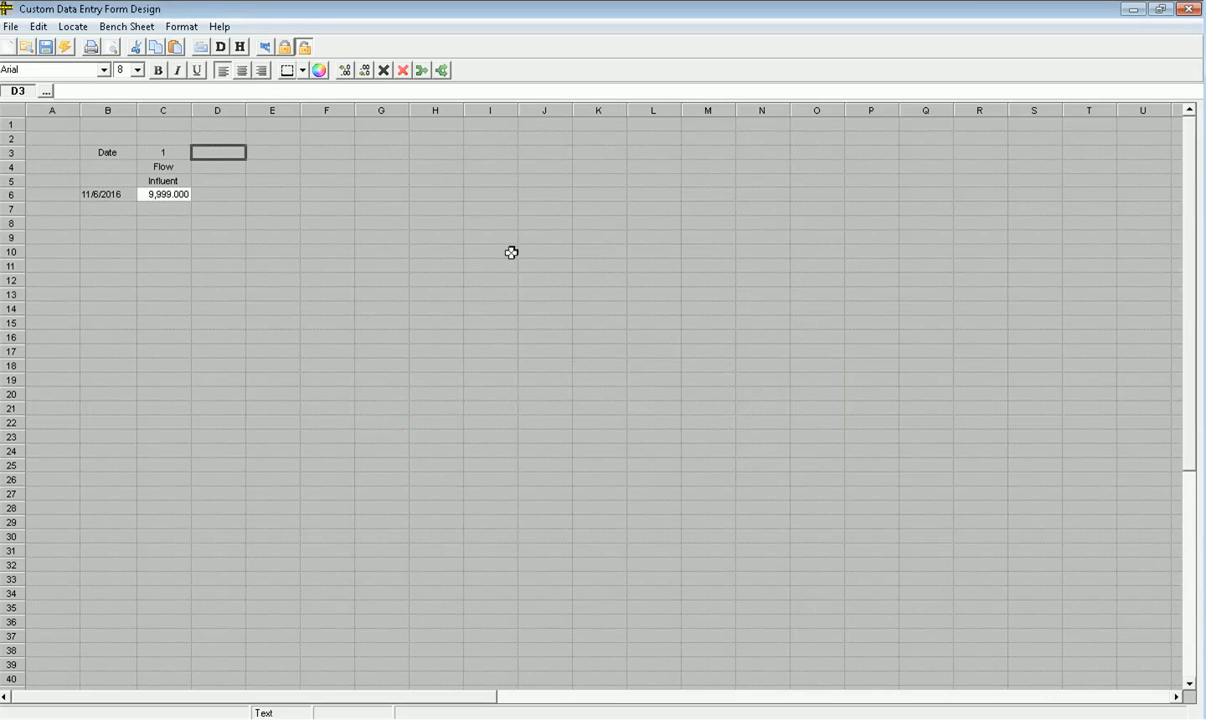
{"action": "left_click", "coordinate": [159, 195]}
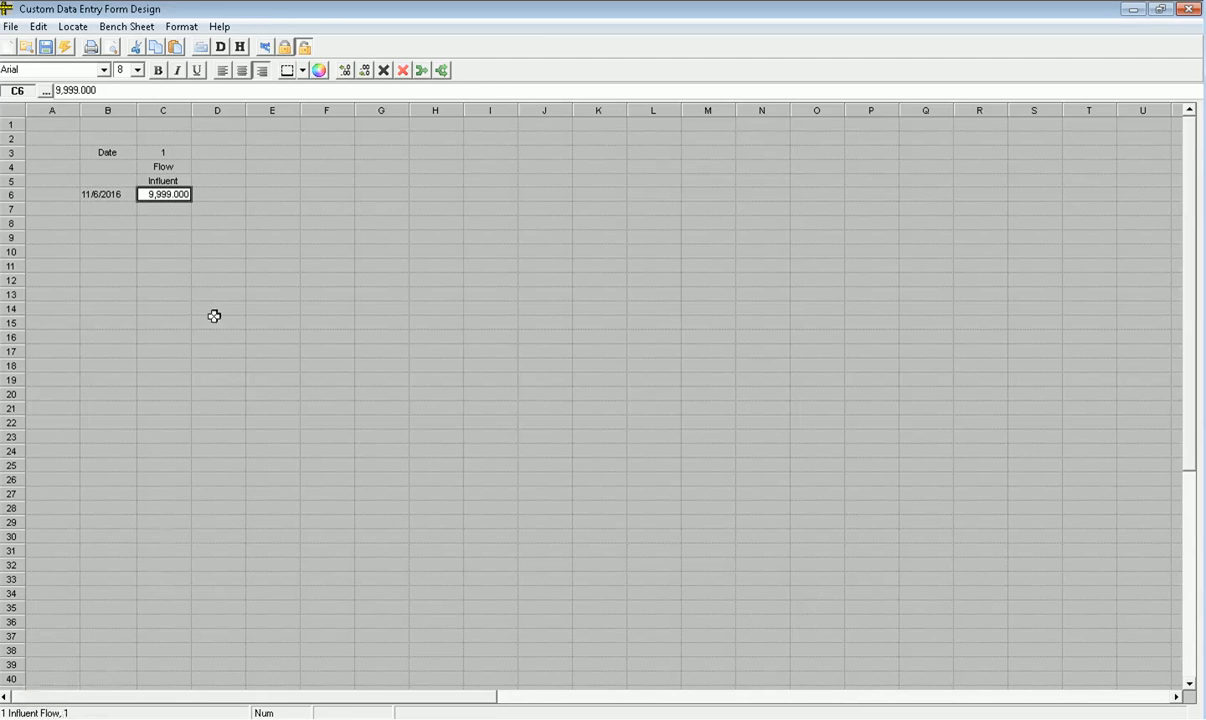
{"action": "left_click", "coordinate": [247, 205]}
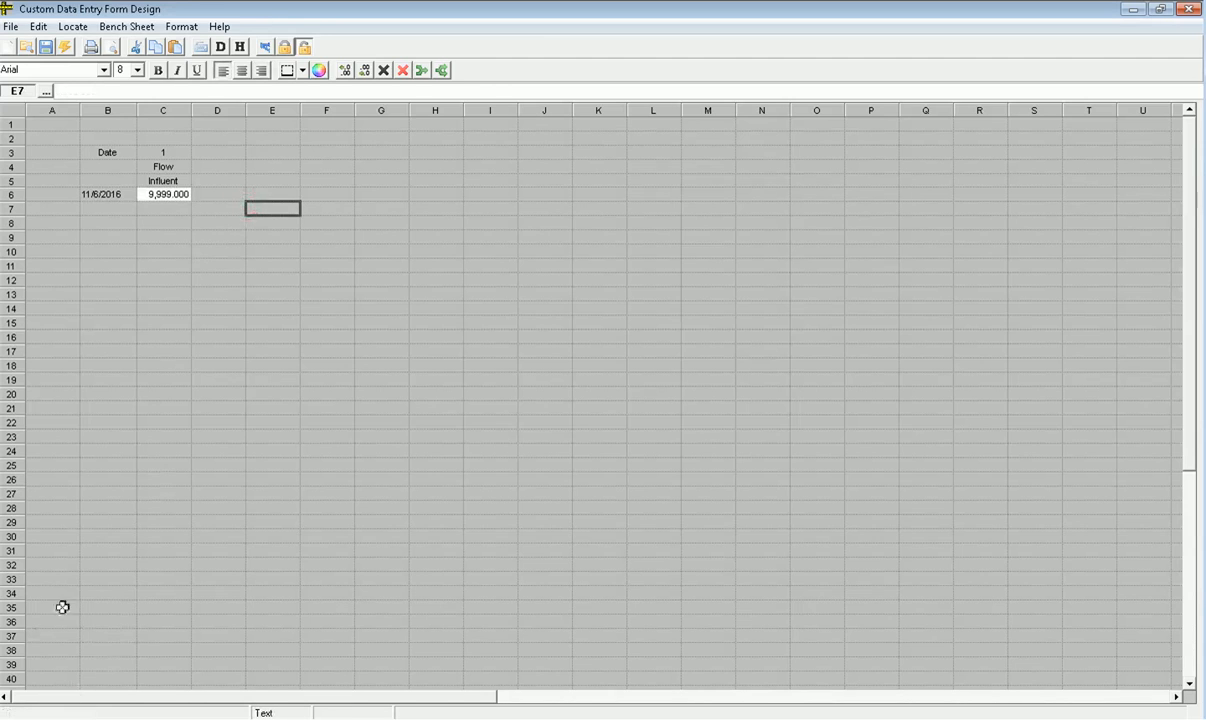
{"action": "left_click", "coordinate": [185, 163]}
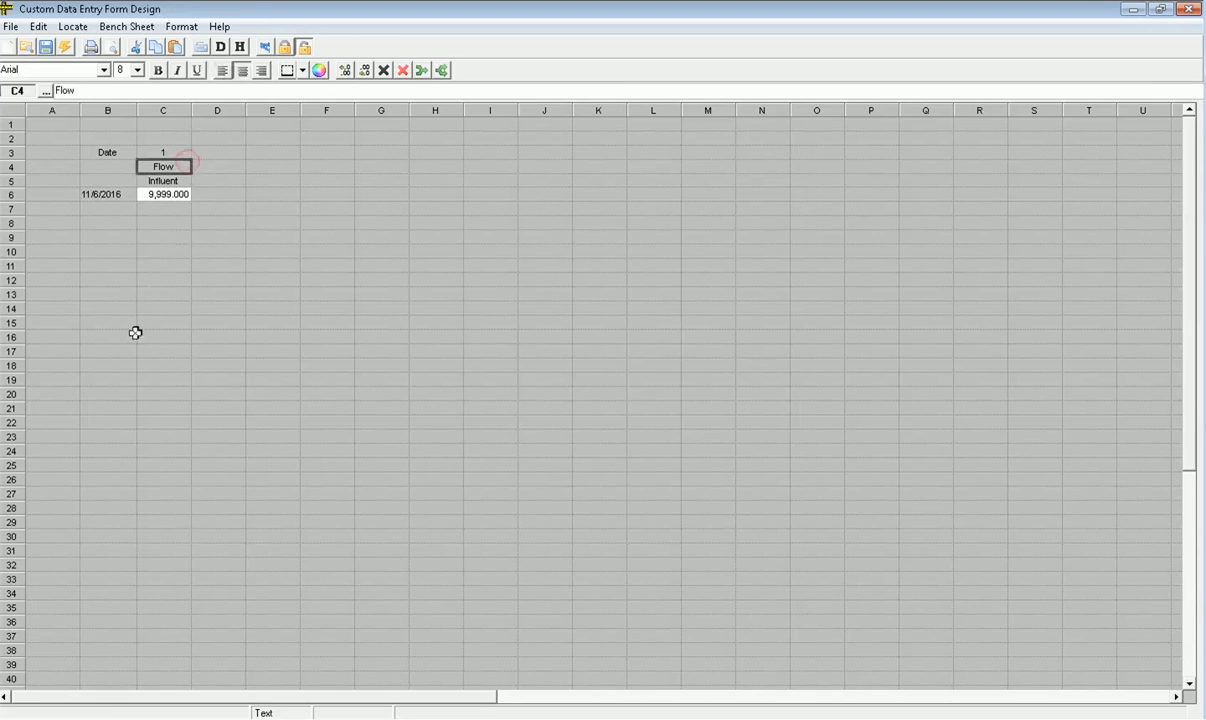
{"action": "left_click", "coordinate": [133, 334]}
- Move the Influent Flow entry cell to D6 and the Influent label to C6
{"action": "left_click", "coordinate": [158, 196]}
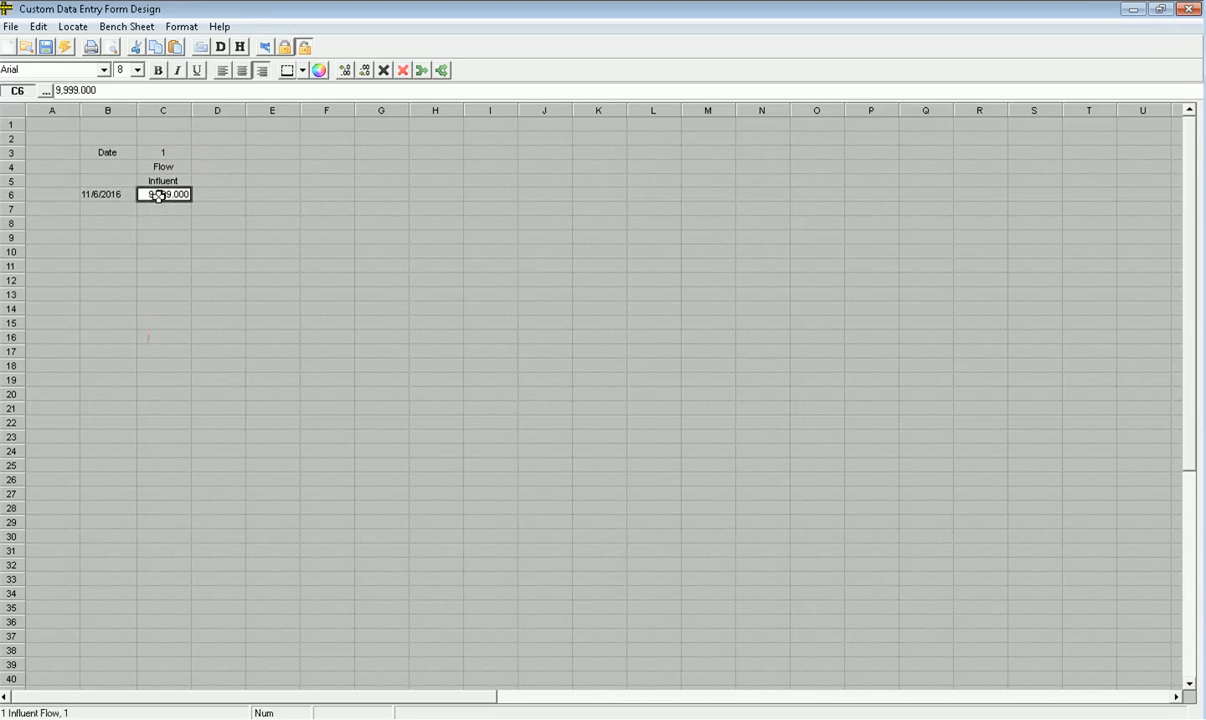
{"action": "left_click_drag", "start_coordinate": [165, 186], "coordinate": [229, 206]}
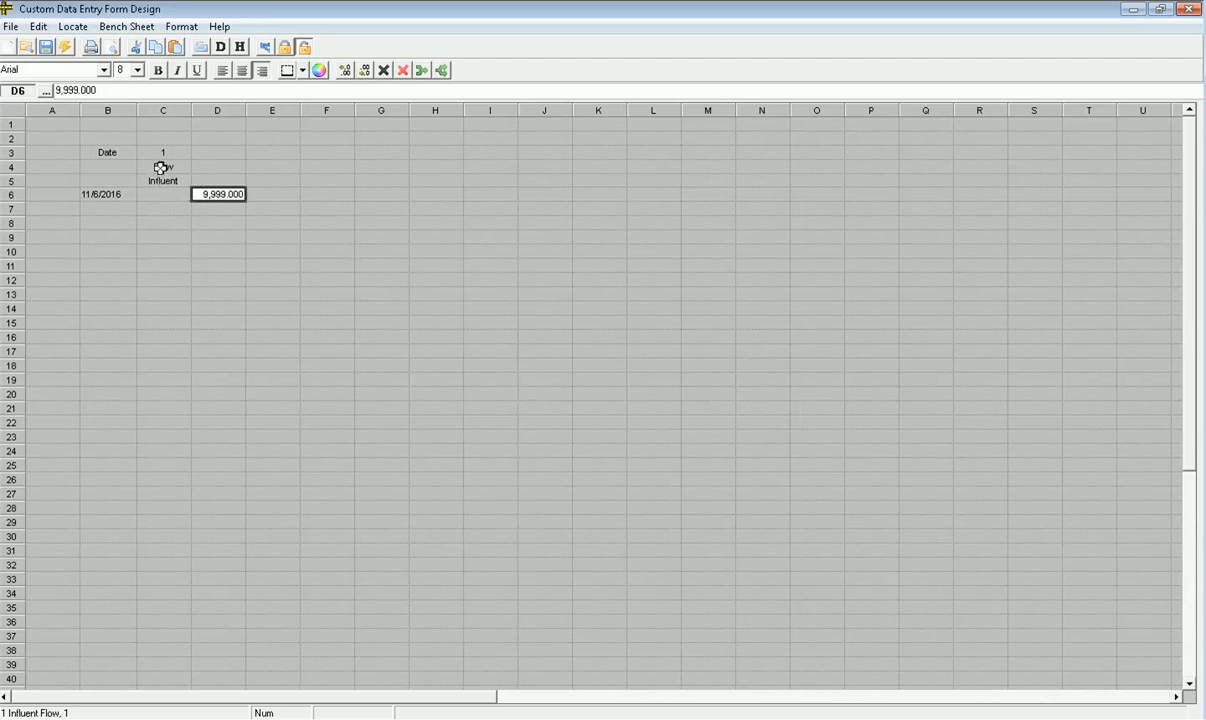
{"action": "mouse_move", "coordinate": [163, 182]}
{"action": "left_mouse_down"}
{"action": "mouse_move", "coordinate": [161, 167]}
{"action": "mouse_move", "coordinate": [175, 194]}
{"action": "left_mouse_up"}
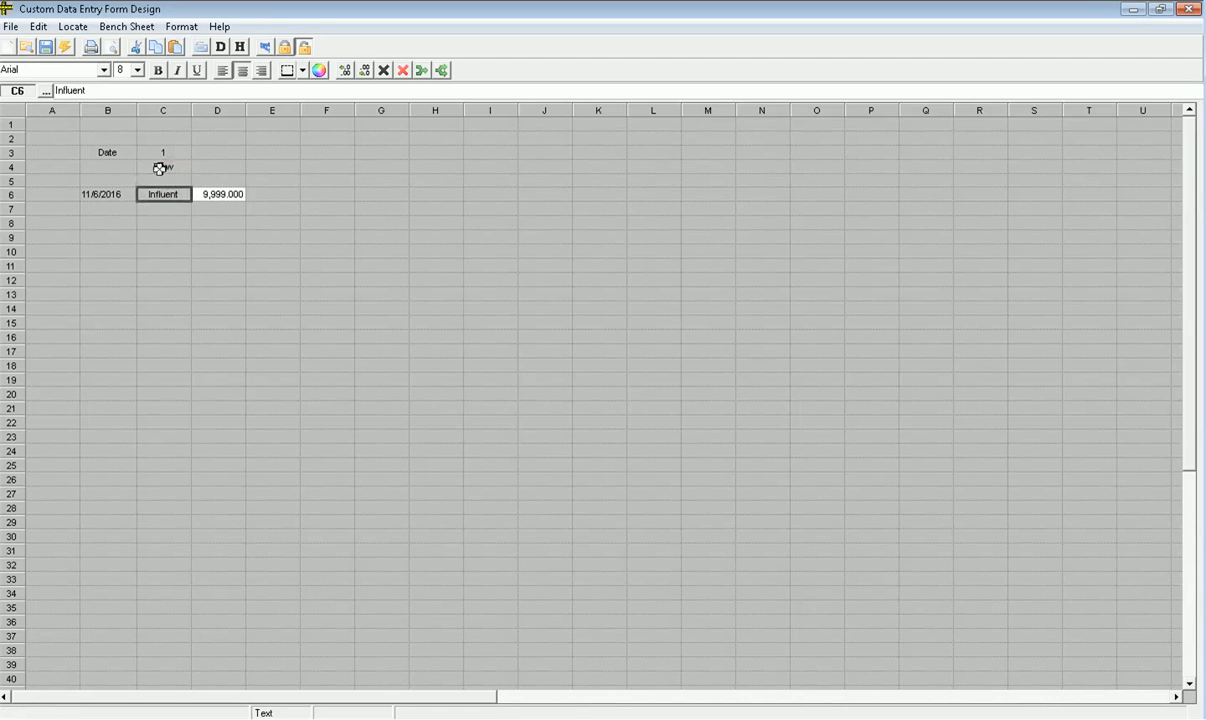
- Delete the variable number from C3 and move the date value from B6 into C3 beside the Date label
{"action": "left_click", "coordinate": [164, 153]}
{"action": "left_click", "coordinate": [381, 72]}
{"action": "left_click", "coordinate": [131, 177]}
{"action": "left_click", "coordinate": [126, 195]}
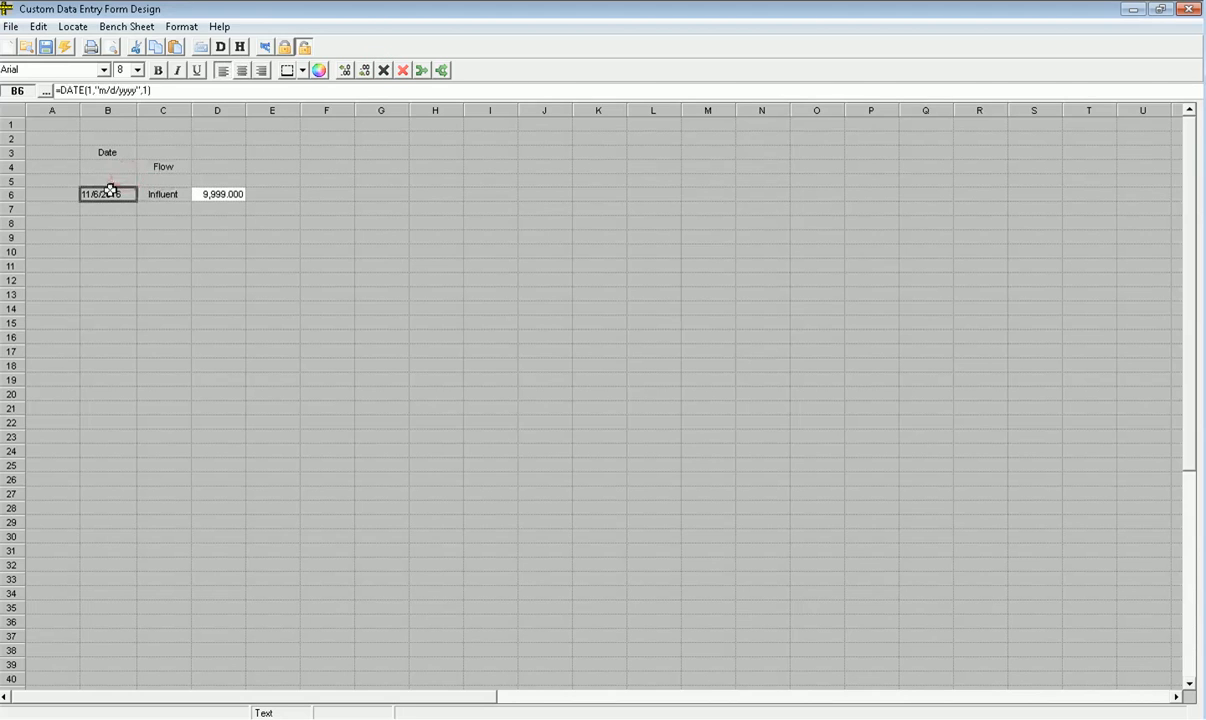
{"action": "left_click", "coordinate": [170, 152]}
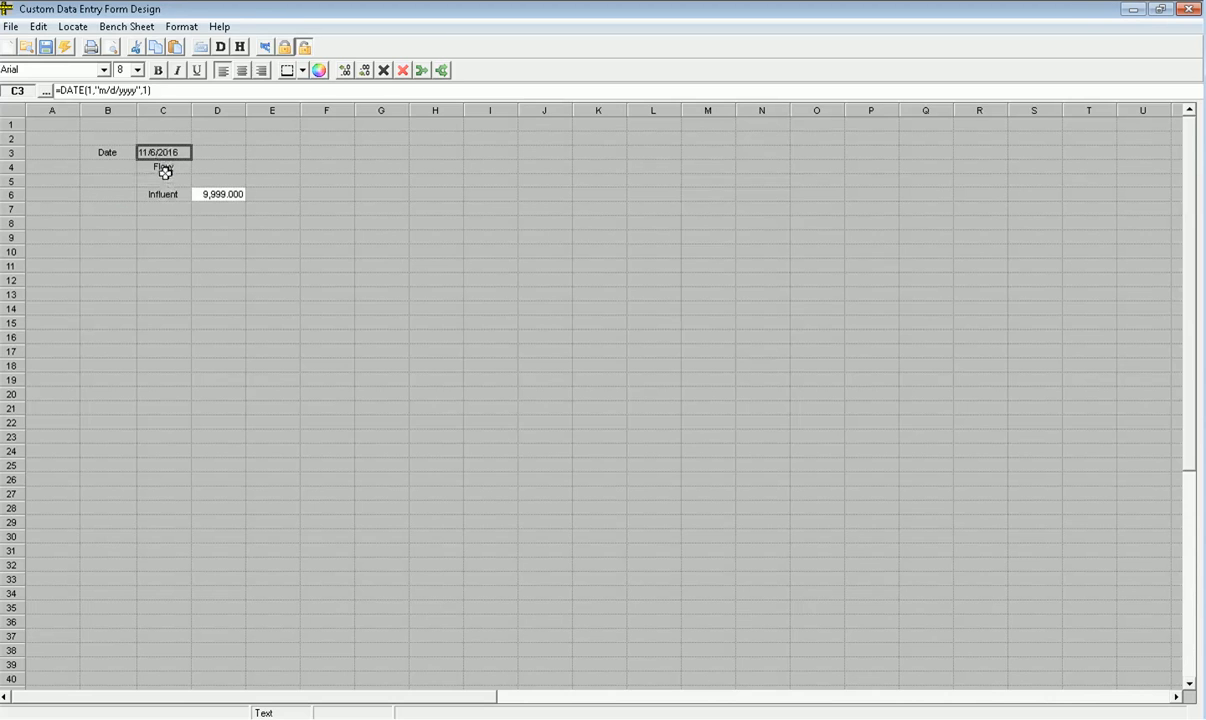
- Move the Flow heading to D5 above the entry cell and enter the unit MGD in E6
{"action": "left_click", "coordinate": [162, 167]}
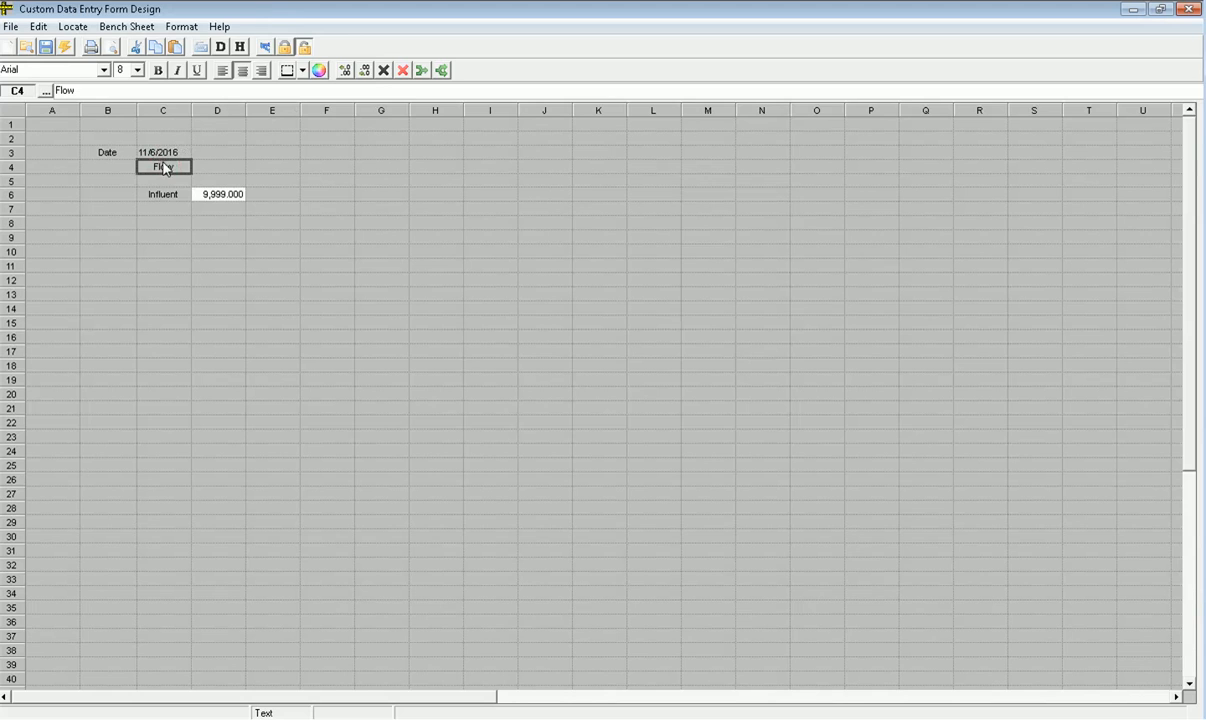
{"action": "left_click_drag", "start_coordinate": [165, 168], "coordinate": [218, 185]}
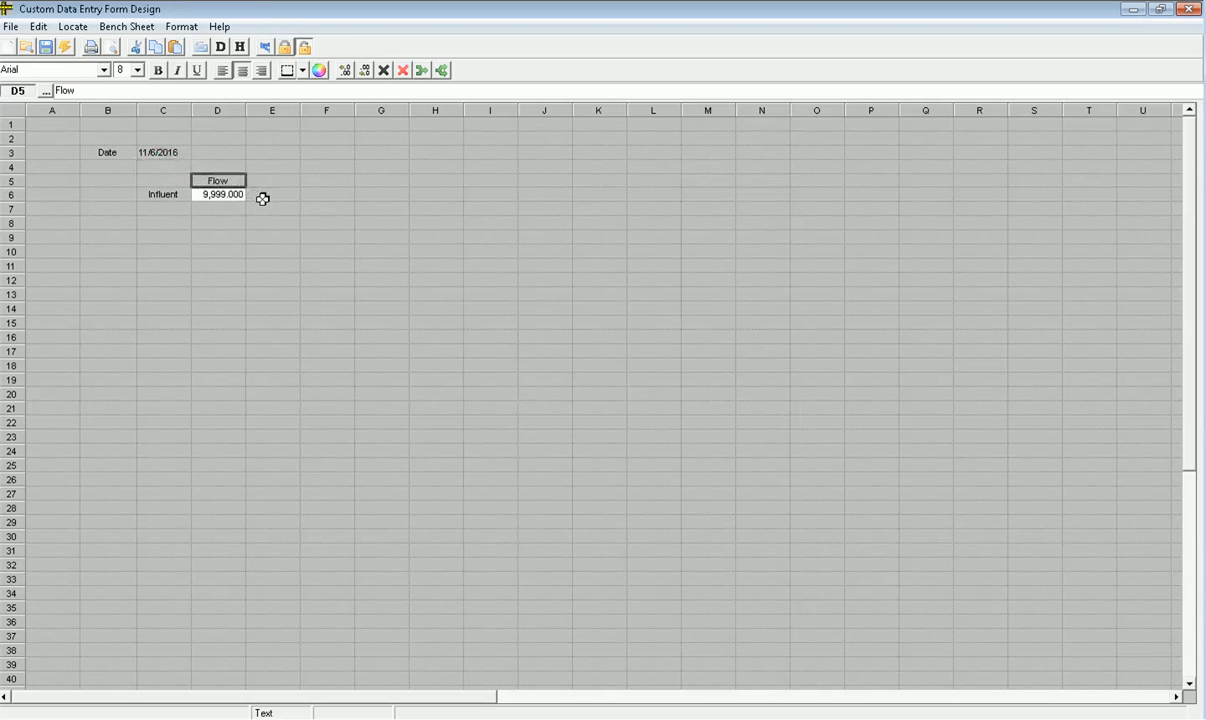
{"action": "left_click", "coordinate": [260, 196]}
{"action": "type", "text": "MGD"}
{"action": "key", "text": "Tab"}
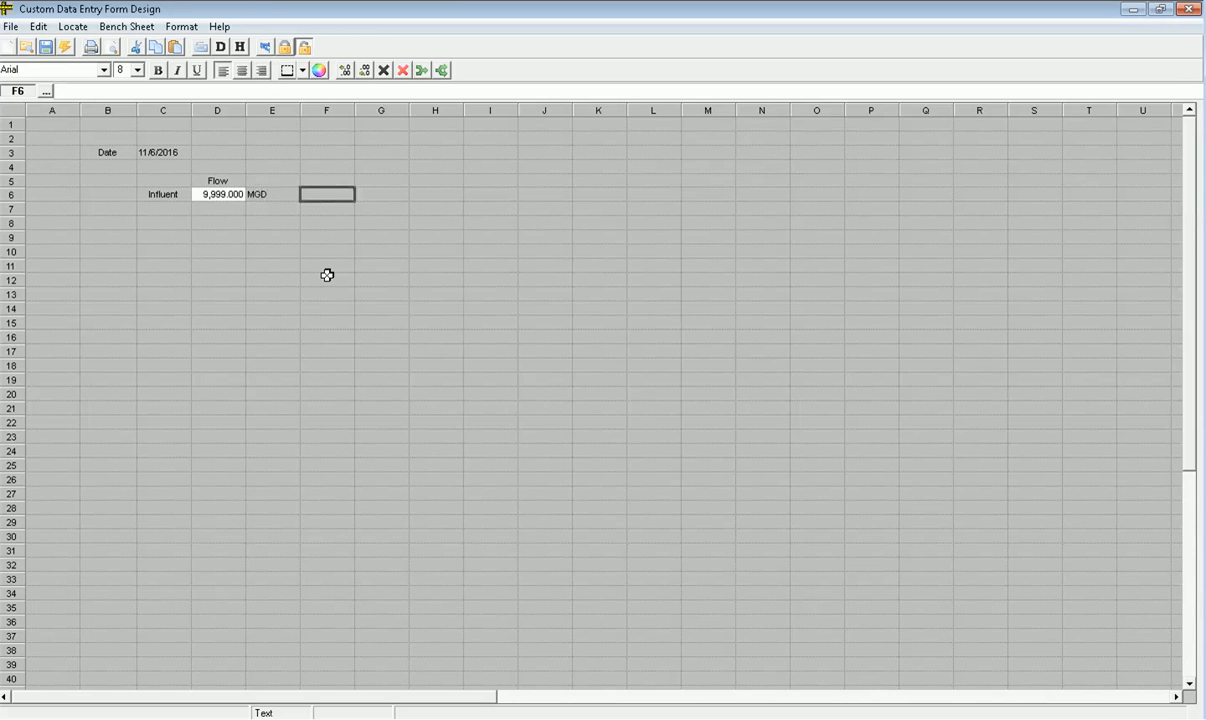
- Start locating a daily variable at cell D7 and choose variable 4001, Flow, from the Effluent location
{"action": "left_click", "coordinate": [230, 211]}
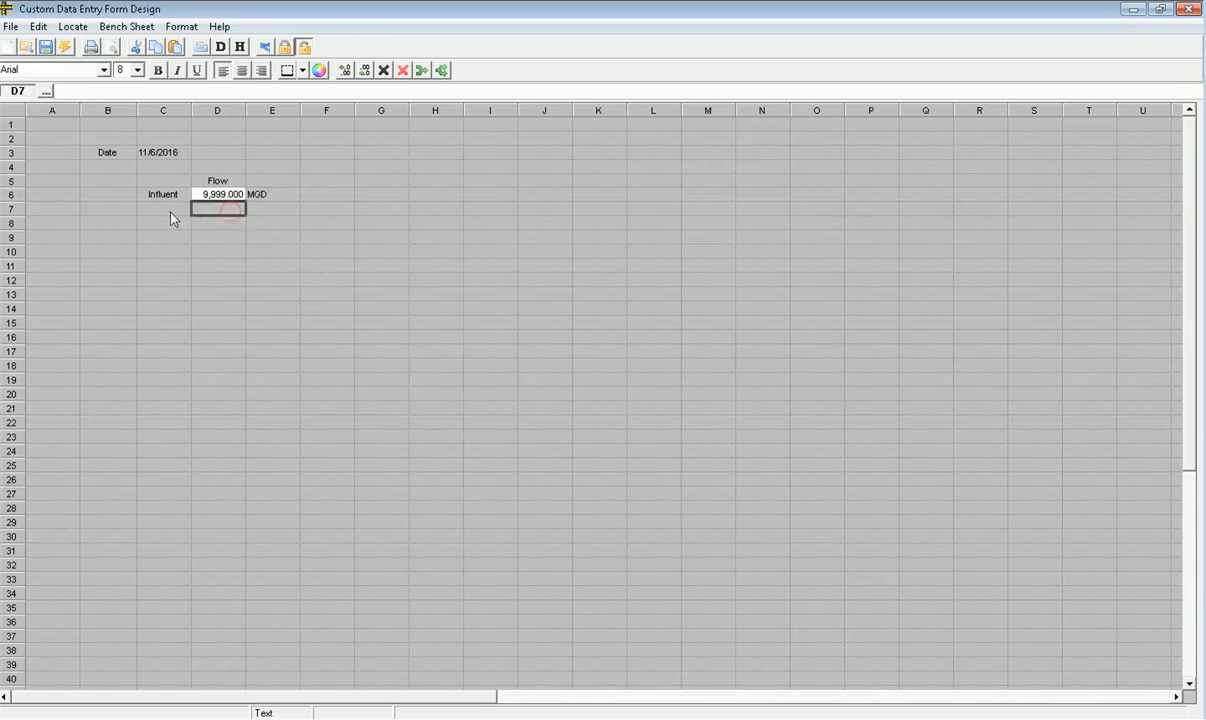
{"action": "left_click", "coordinate": [72, 26]}
{"action": "left_click", "coordinate": [90, 46]}
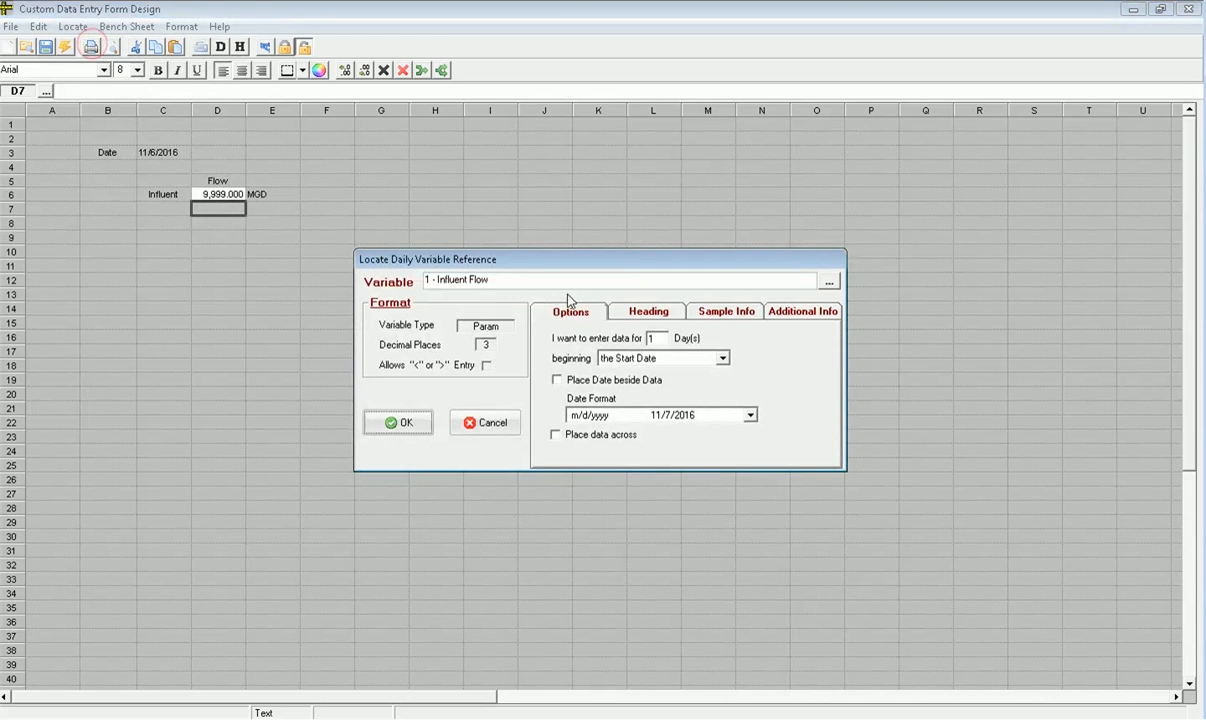
{"action": "left_click", "coordinate": [829, 281]}
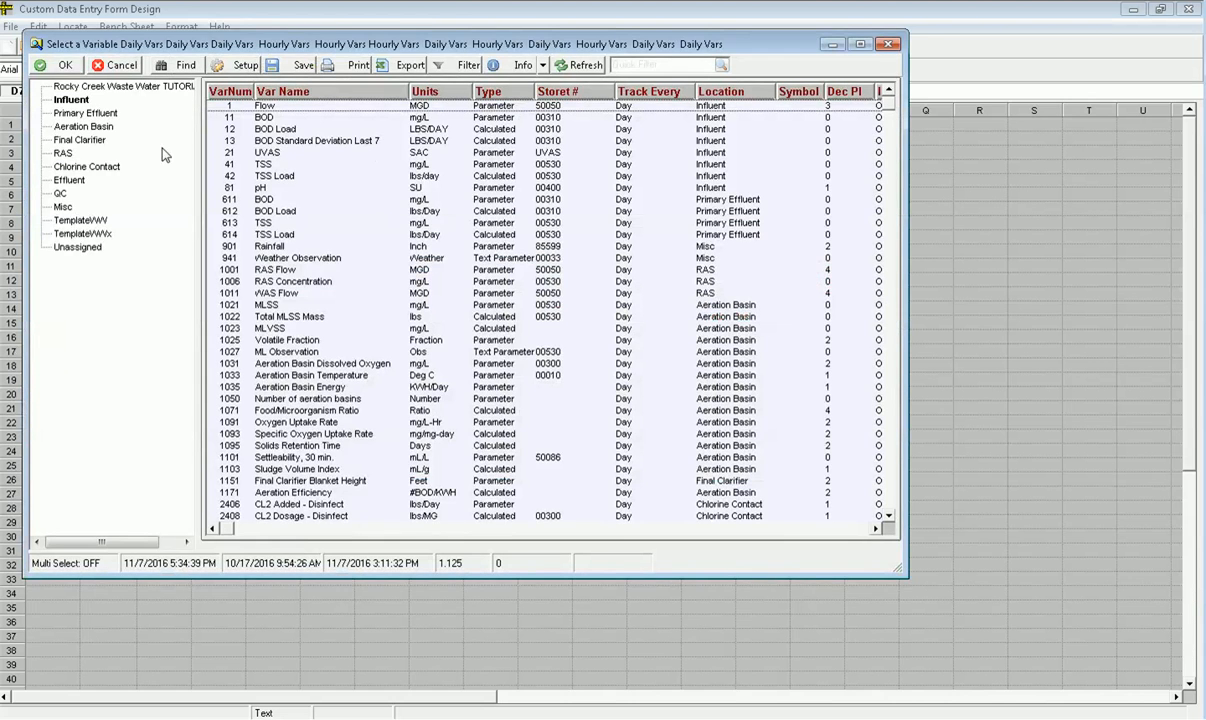
{"action": "left_click", "coordinate": [60, 194]}
{"action": "left_click", "coordinate": [68, 180]}
{"action": "left_click", "coordinate": [222, 129]}
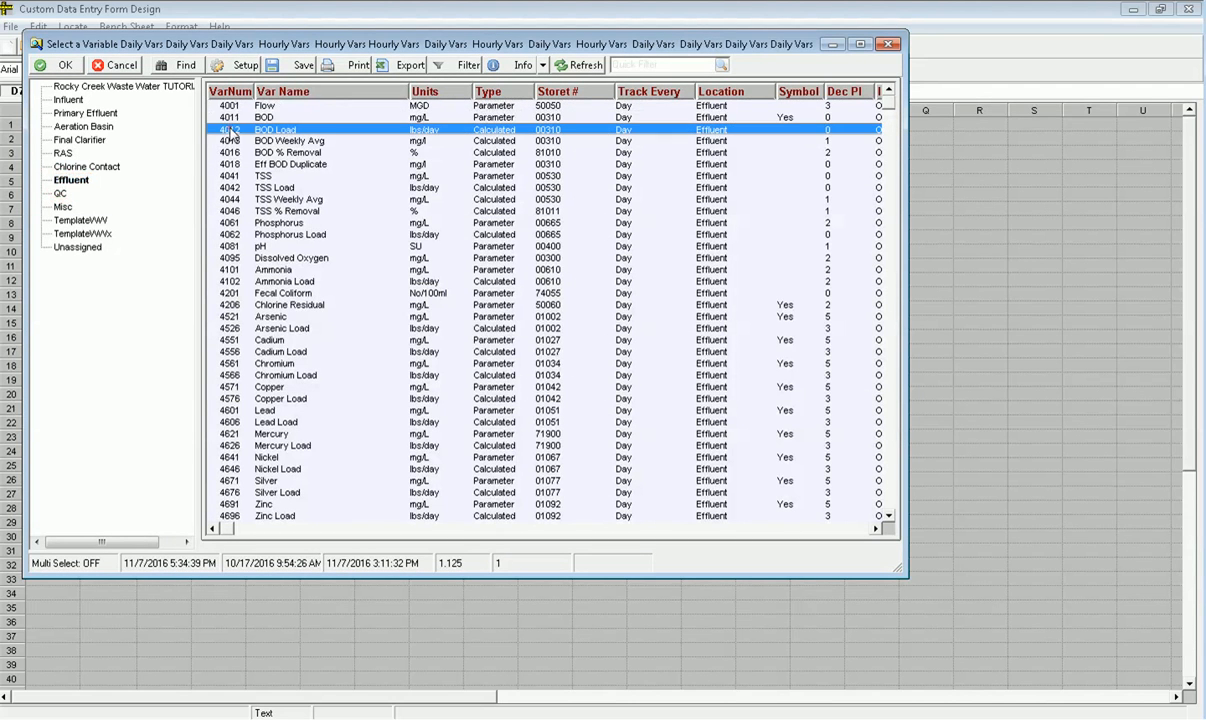
{"action": "left_click", "coordinate": [226, 105]}
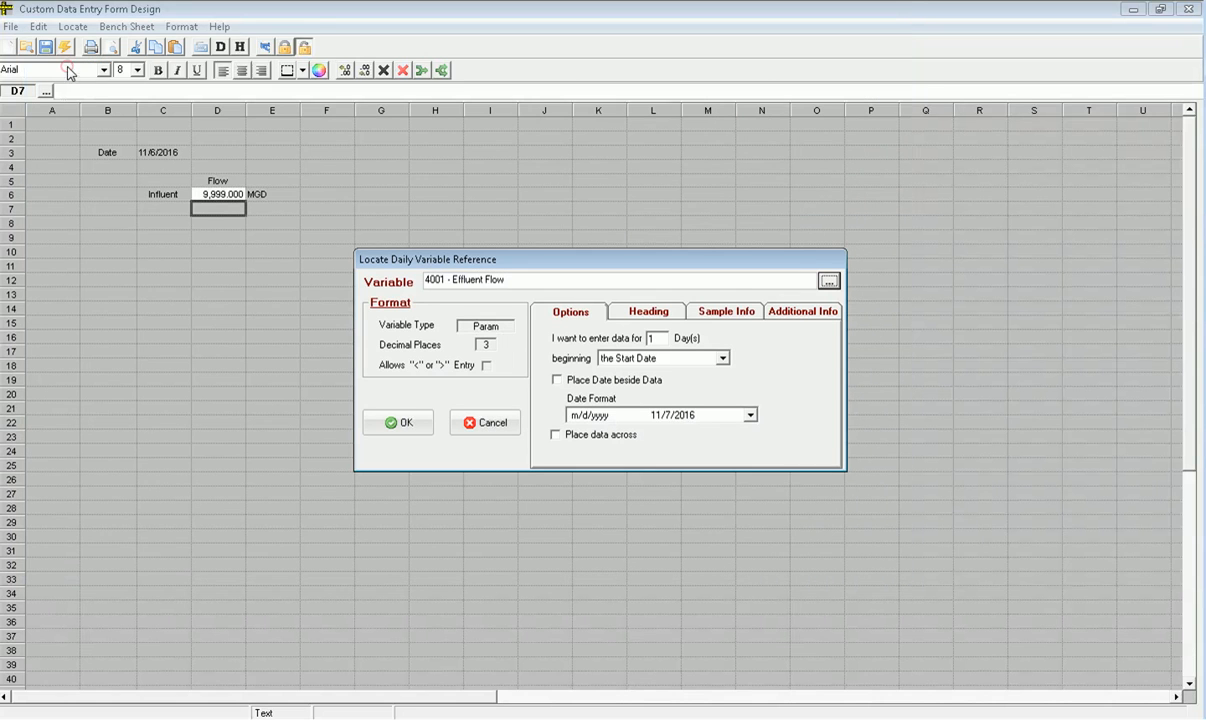
{"action": "left_click", "coordinate": [63, 65]}
- Turn off the variable number, variable name and location headings and place the Effluent Flow entry in D7
{"action": "left_click", "coordinate": [650, 313]}
{"action": "left_click", "coordinate": [575, 364]}
{"action": "left_click", "coordinate": [572, 382]}
{"action": "left_click", "coordinate": [568, 400]}
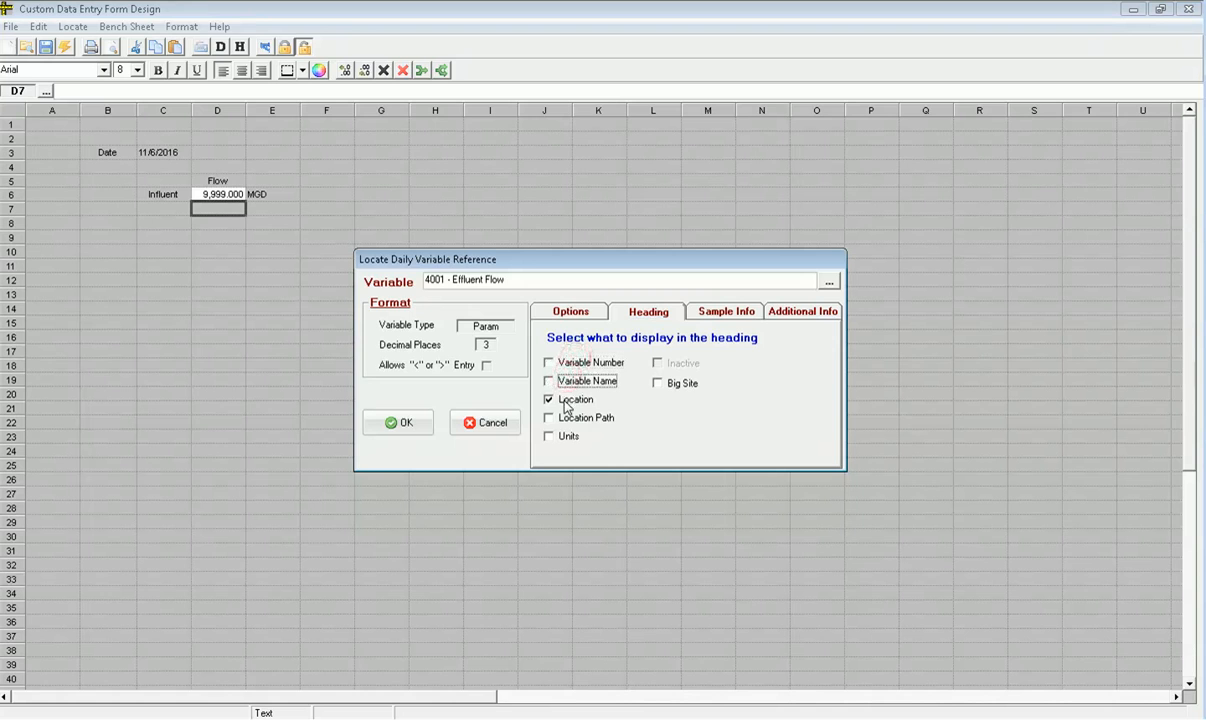
{"action": "left_click", "coordinate": [556, 313]}
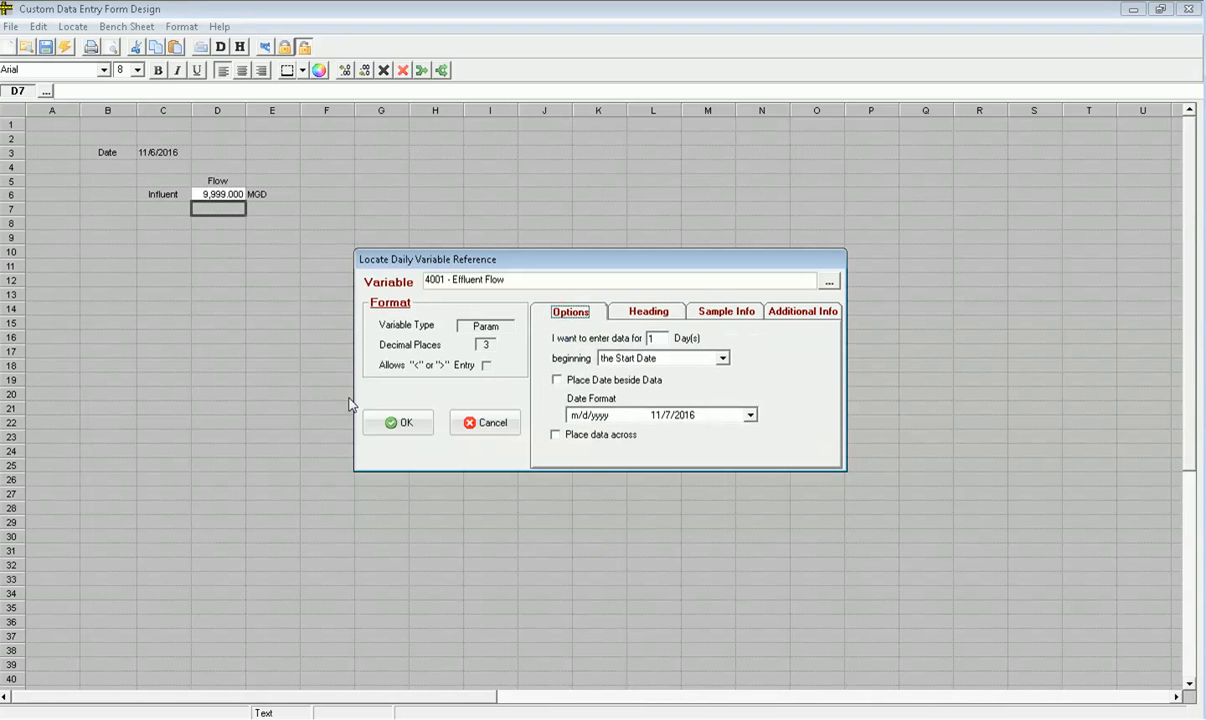
{"action": "left_click", "coordinate": [395, 424]}
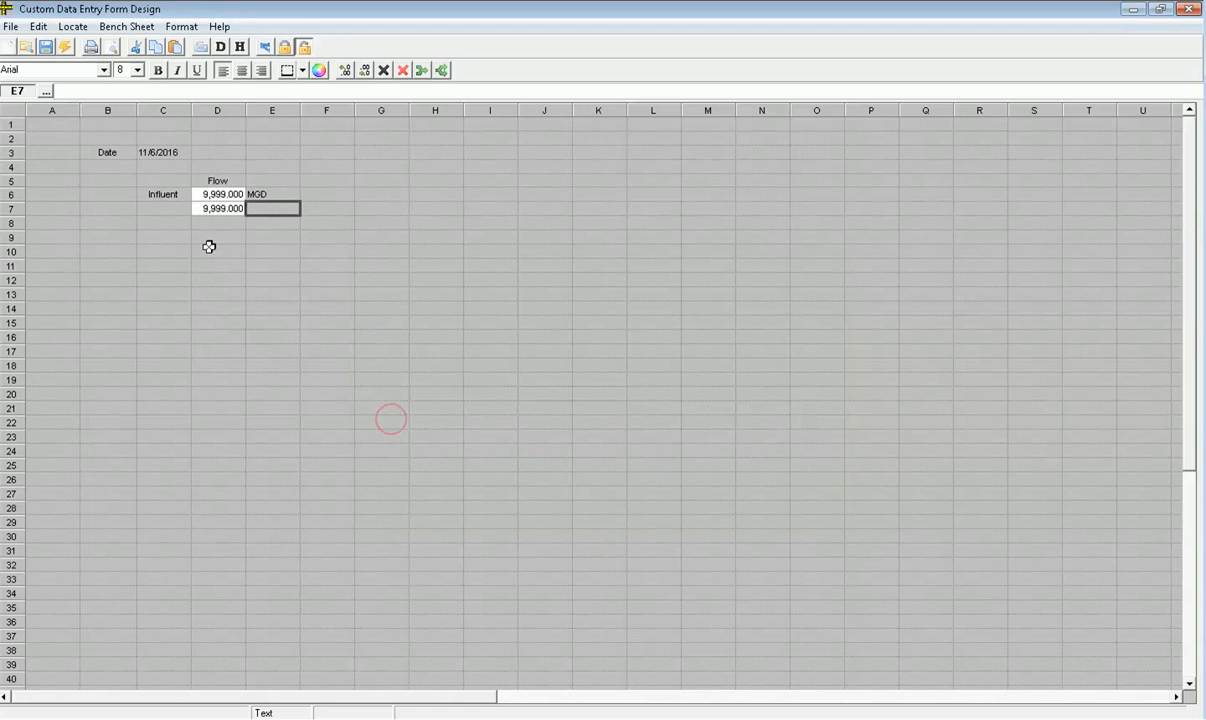
- Label the second flow row Effluent in C7 and enter the unit MGD in E7
{"action": "left_click", "coordinate": [166, 218]}
{"action": "left_click", "coordinate": [164, 209]}
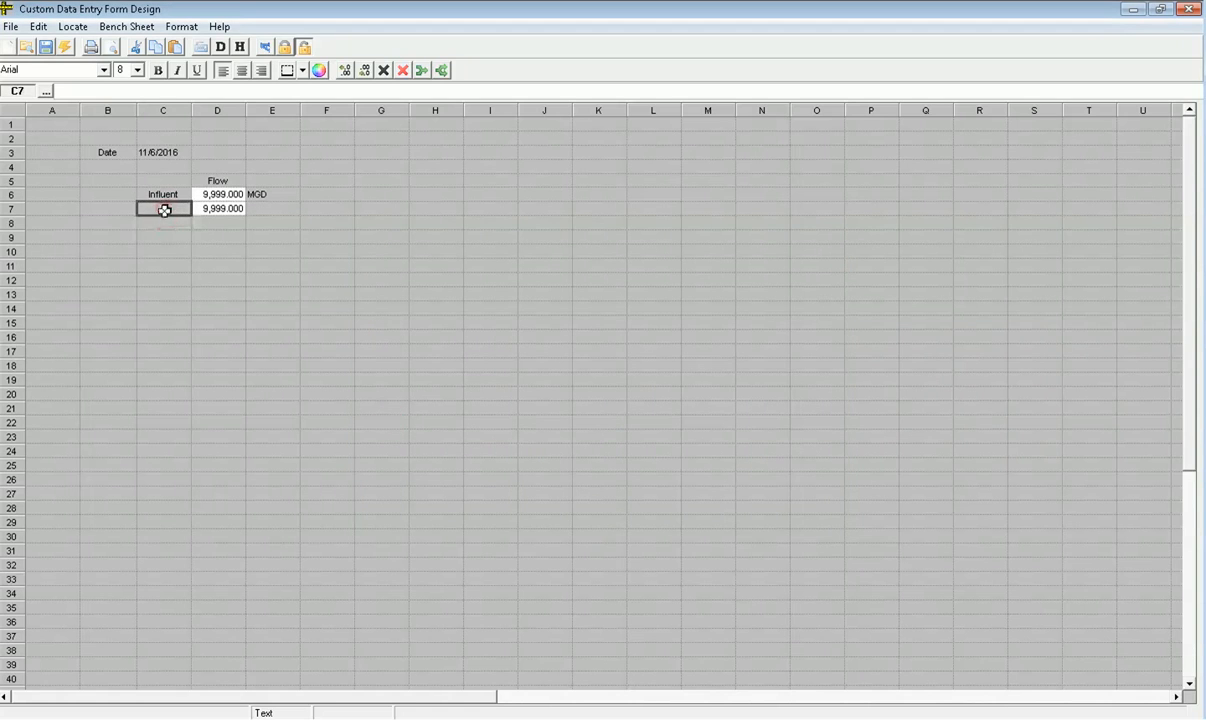
{"action": "type", "text": "Effluent"}
{"action": "key", "text": "Tab"}
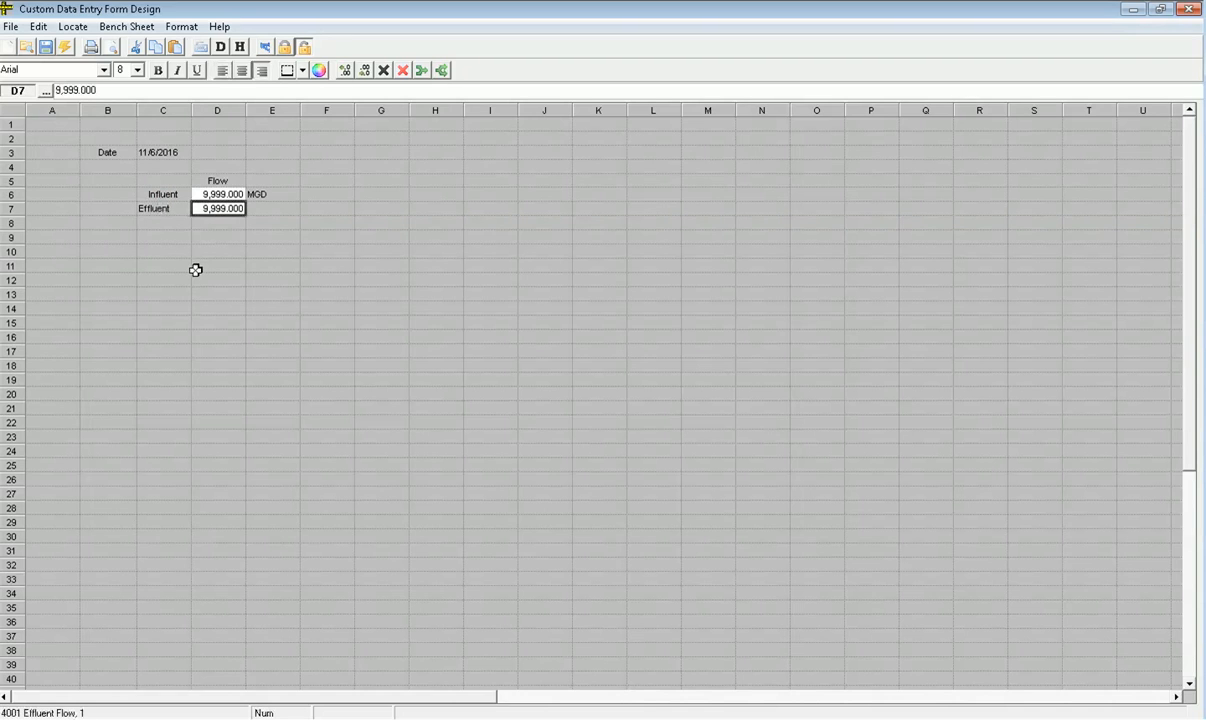
{"action": "left_click", "coordinate": [270, 211]}
{"action": "type", "text": "MGD"}
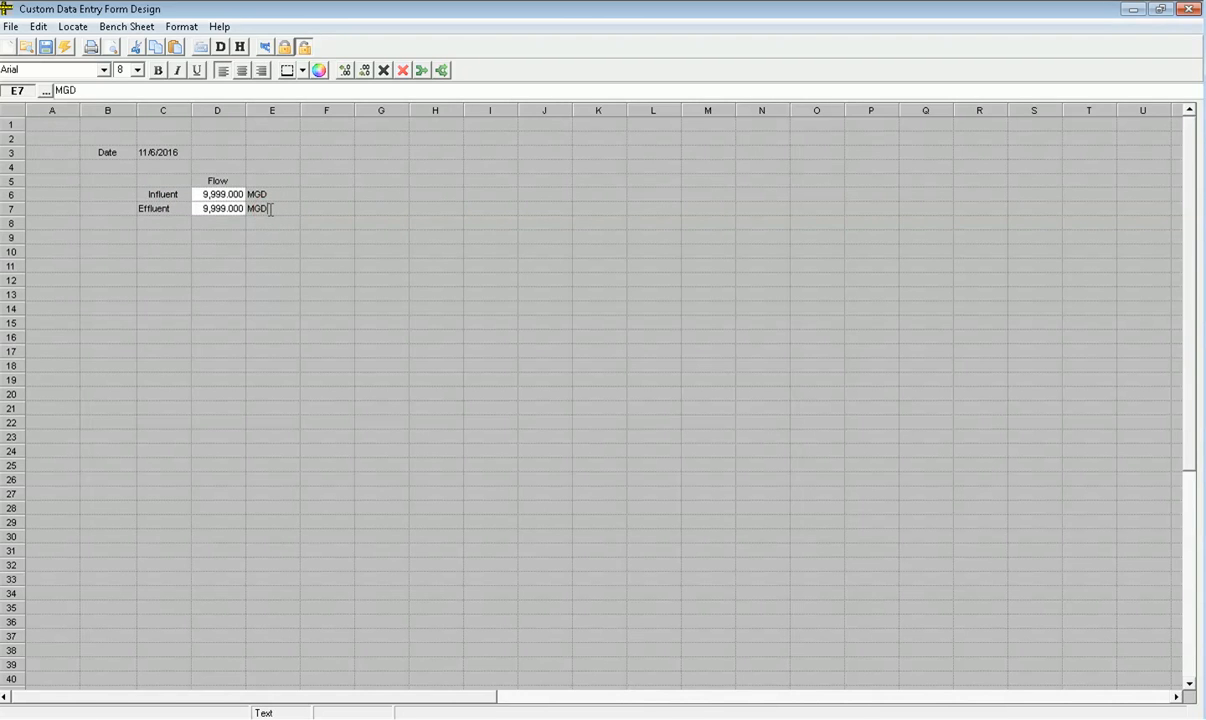
- Center the Influent and Effluent labels in C6:C7 and make them bold
{"action": "left_click", "coordinate": [183, 221]}
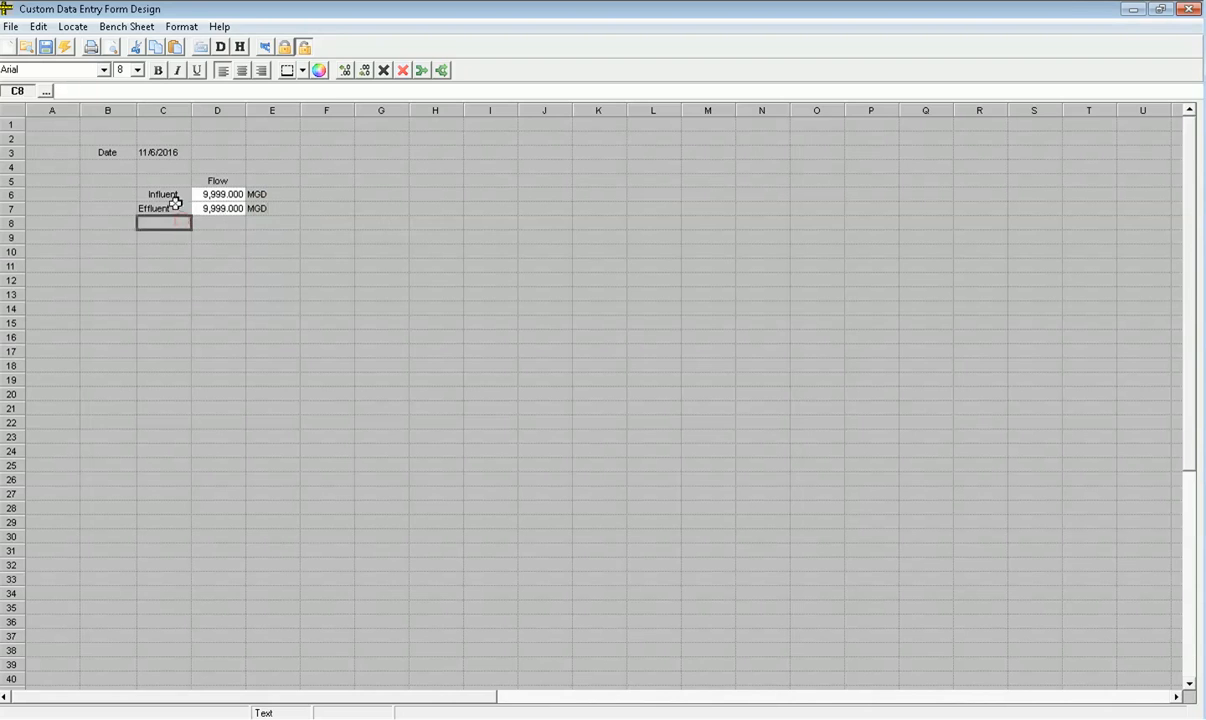
{"action": "left_click_drag", "start_coordinate": [167, 194], "coordinate": [178, 205]}
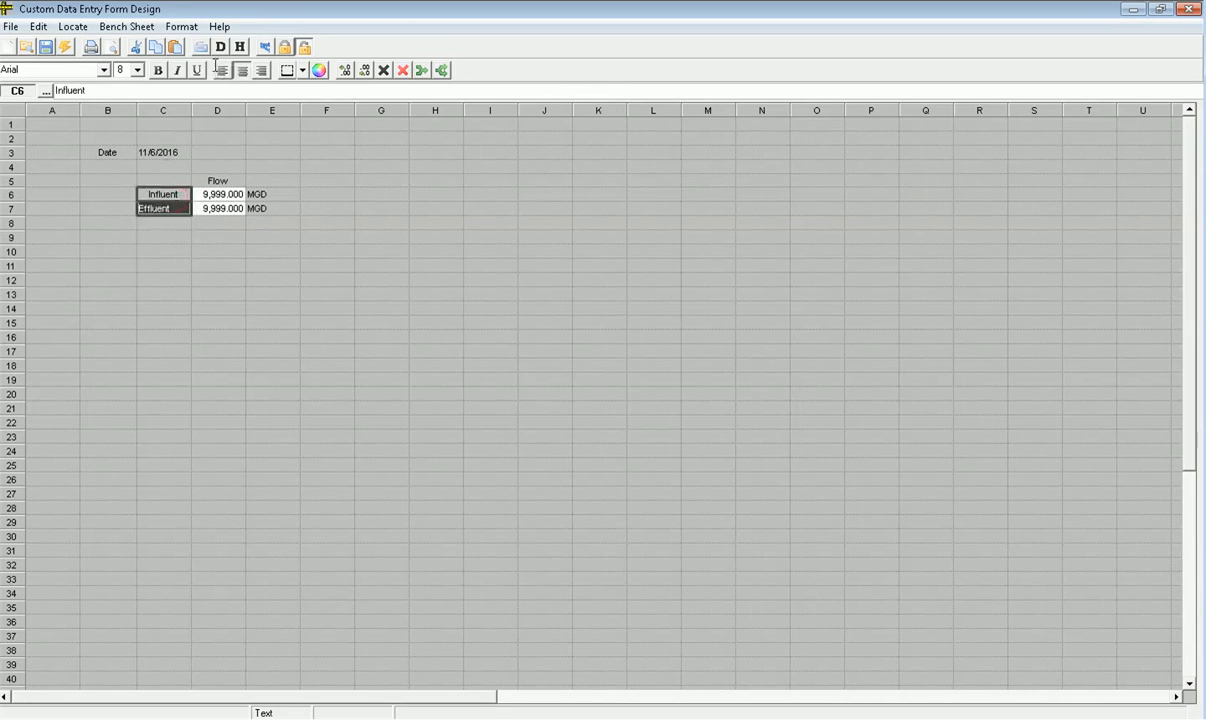
{"action": "left_click", "coordinate": [246, 71]}
{"action": "left_click", "coordinate": [159, 70]}
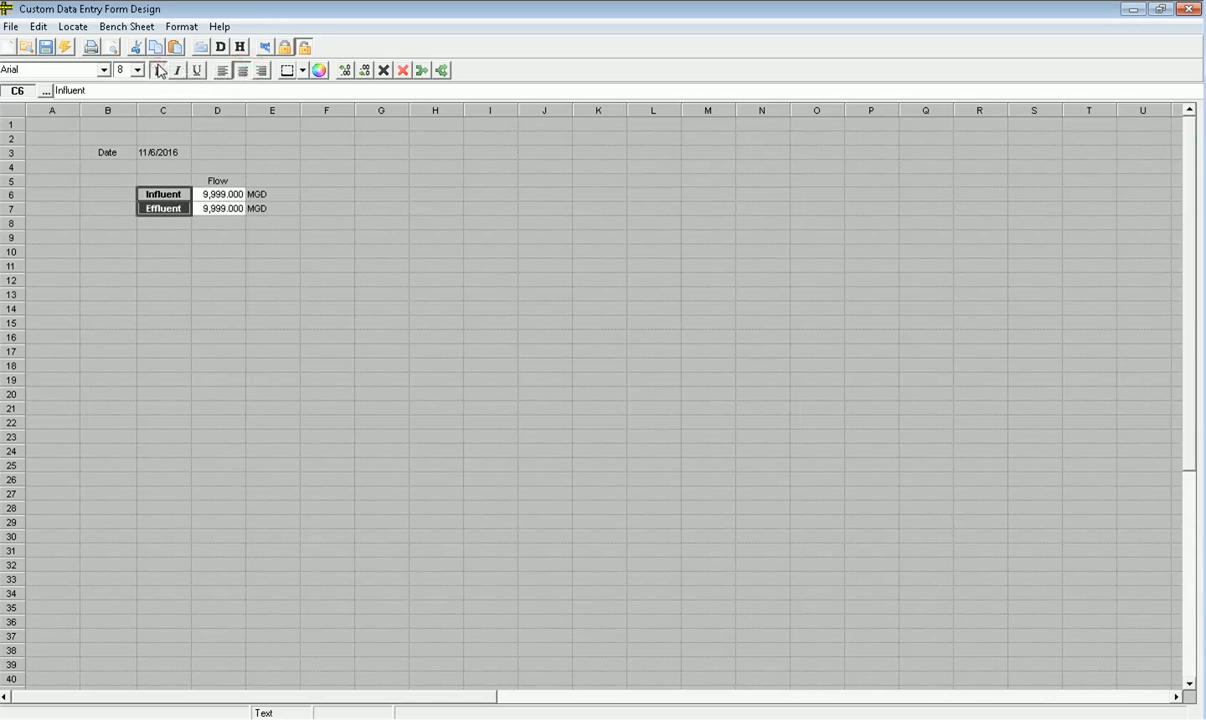
{"action": "left_click", "coordinate": [168, 163]}
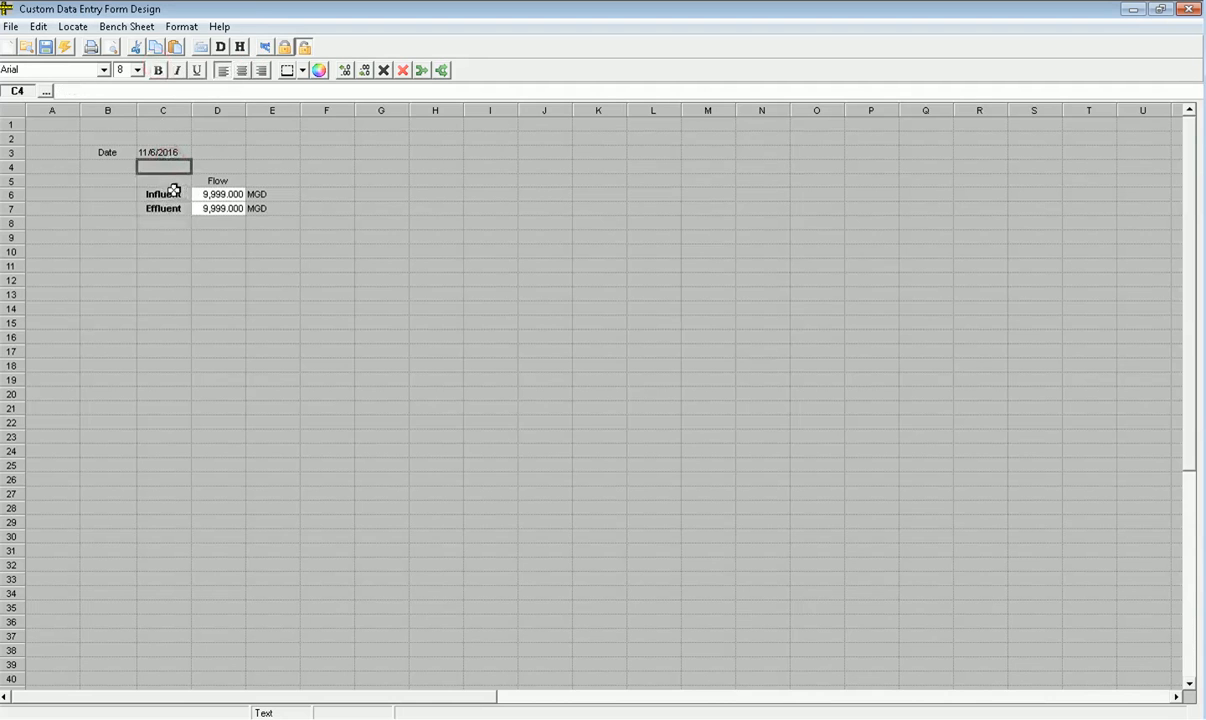
- Set the font size of the flow block, cells C5 to E11, to 10
{"action": "left_click_drag", "start_coordinate": [167, 180], "coordinate": [288, 259]}
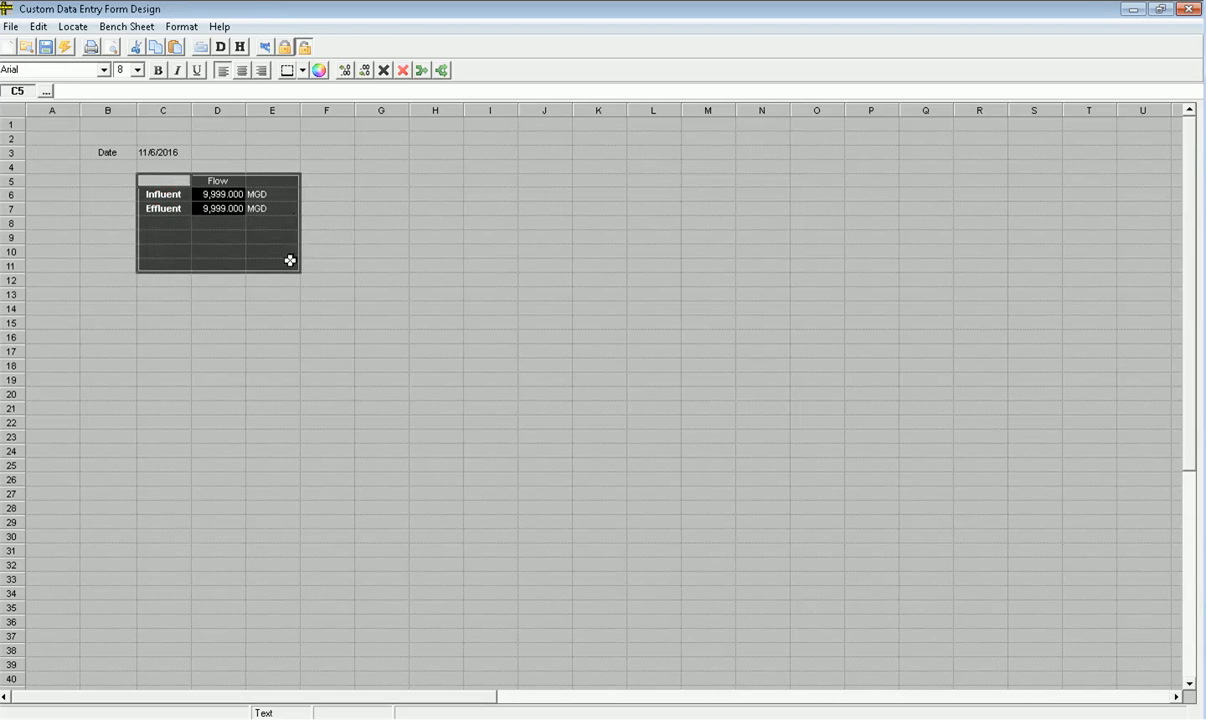
{"action": "left_click", "coordinate": [137, 70]}
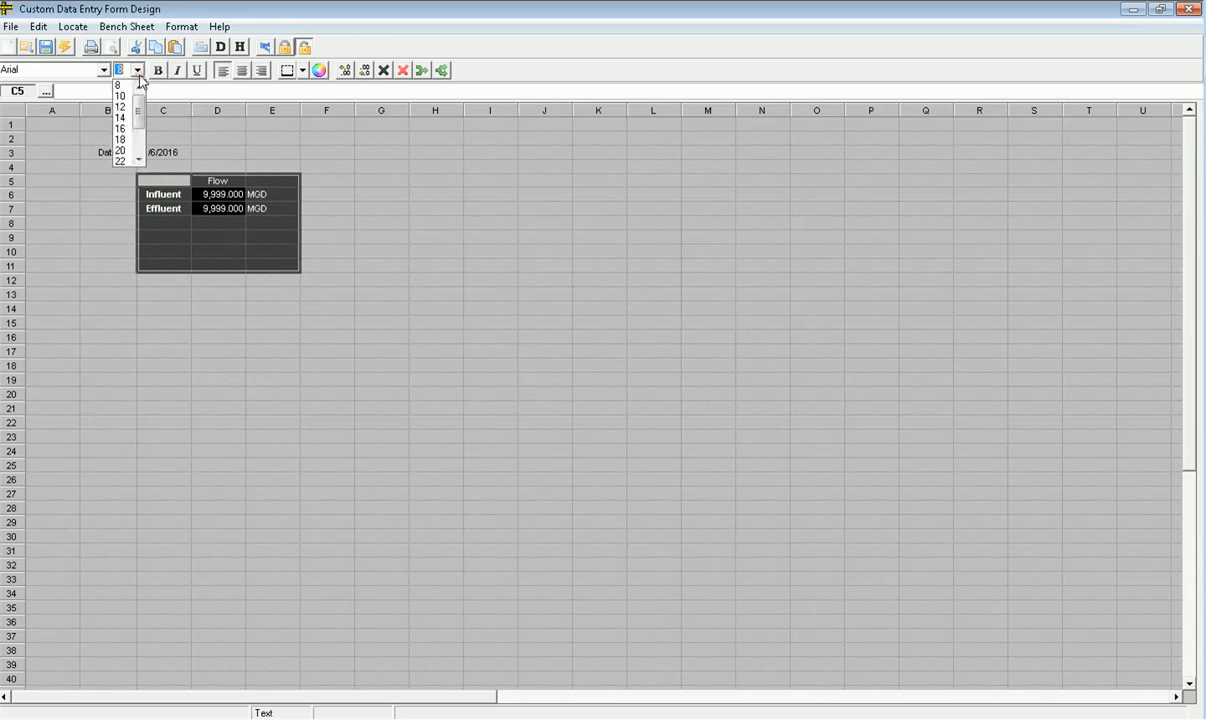
{"action": "left_click", "coordinate": [124, 94]}
{"action": "left_click", "coordinate": [163, 257]}
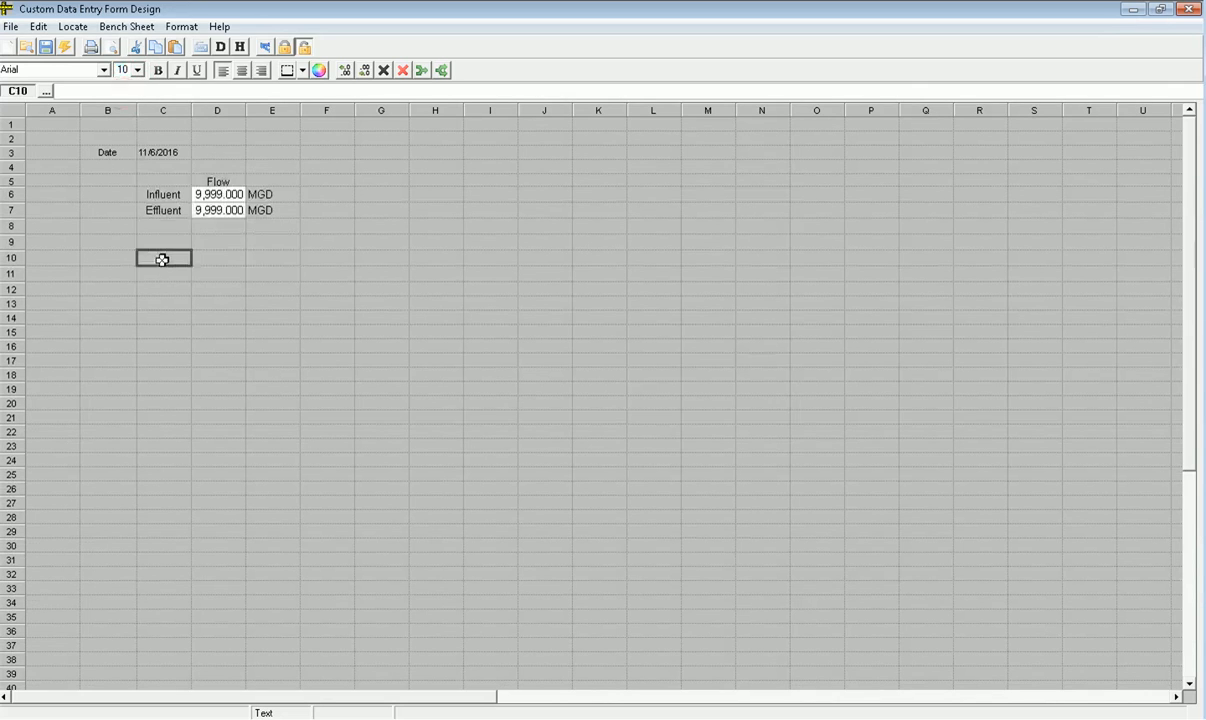
- Make the Influent and Effluent labels in C6:C7 bold again and increase the height of row 5
{"action": "left_click_drag", "start_coordinate": [168, 199], "coordinate": [162, 210]}
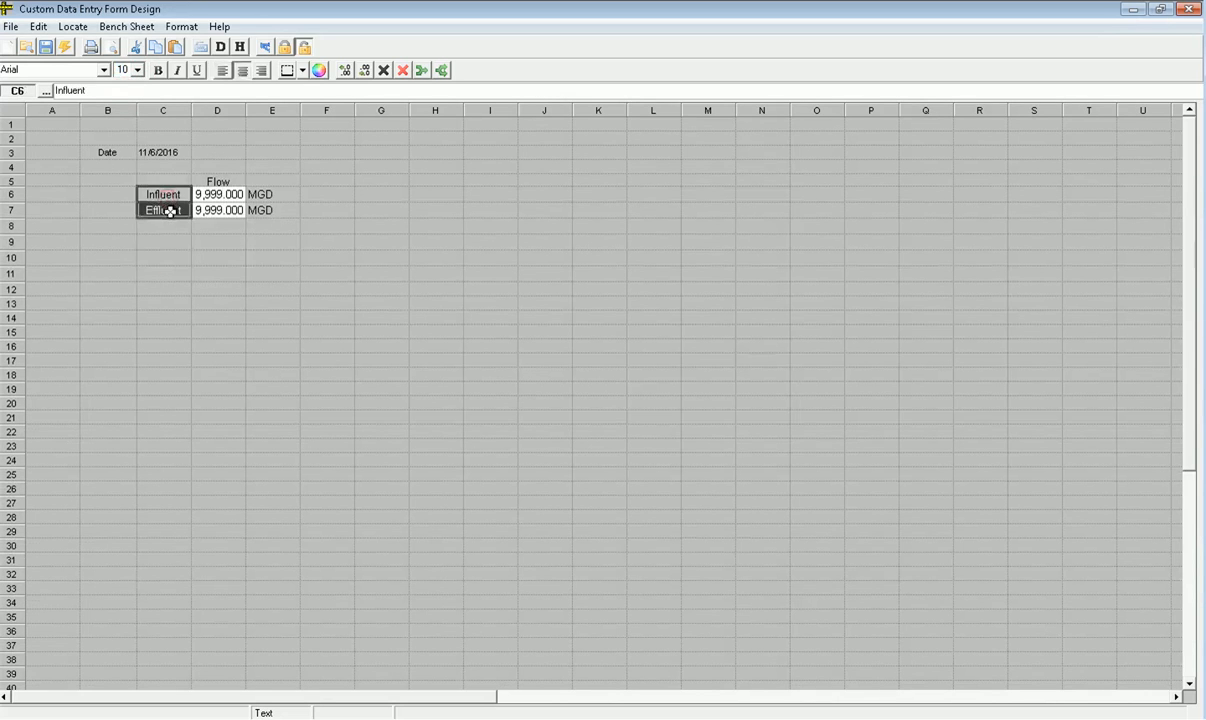
{"action": "left_click", "coordinate": [158, 70]}
{"action": "left_click", "coordinate": [172, 273]}
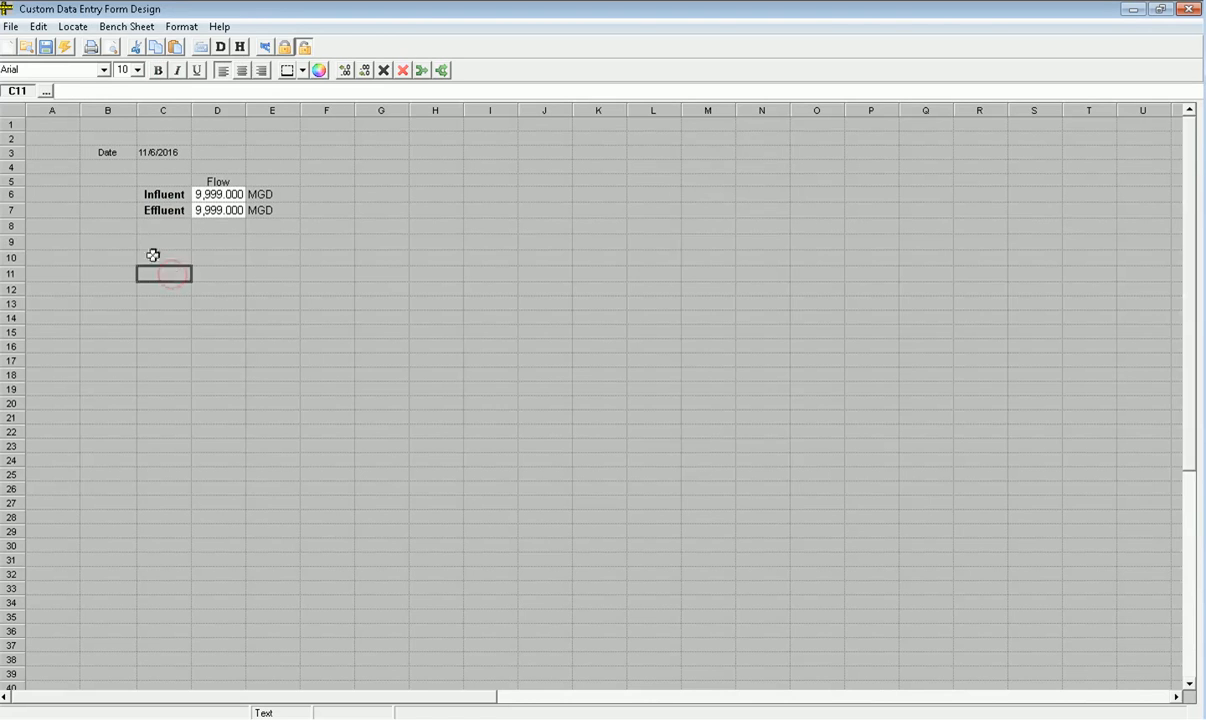
{"action": "left_click_drag", "start_coordinate": [15, 189], "coordinate": [18, 199]}
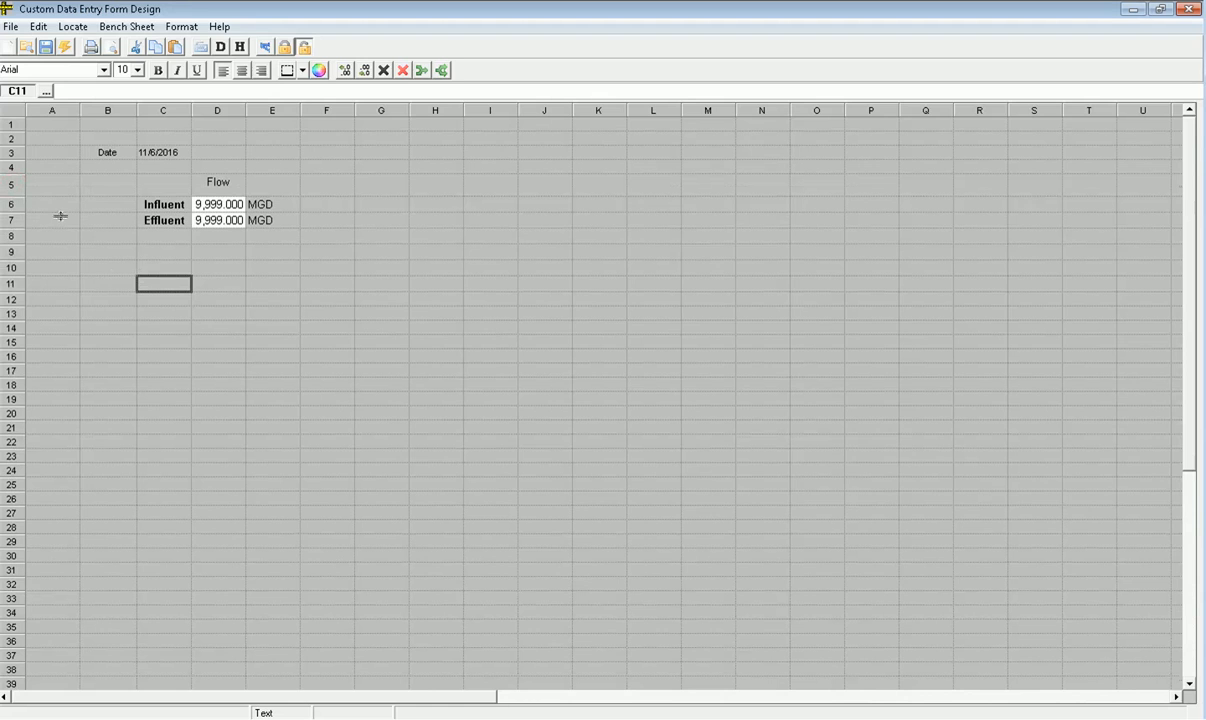
- Enter the note "Remember, Data must be entered by 8AM." in cell C9
{"action": "left_click", "coordinate": [177, 251]}
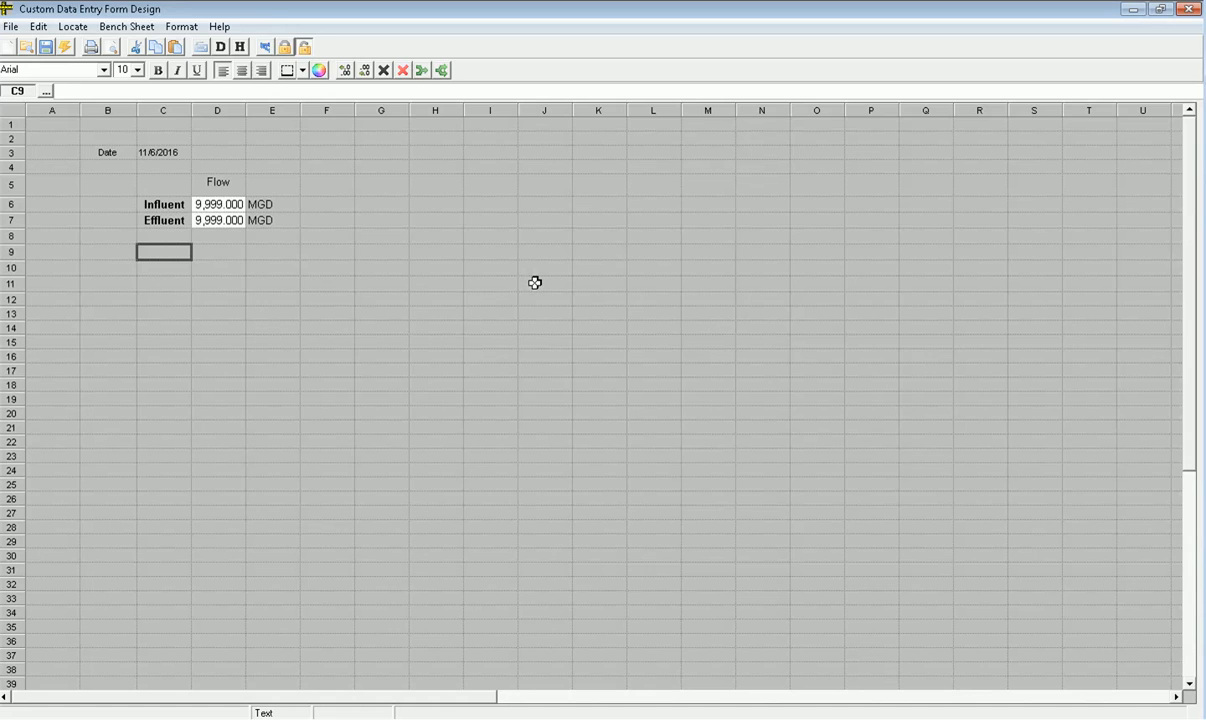
{"action": "type", "text": "Remb"}
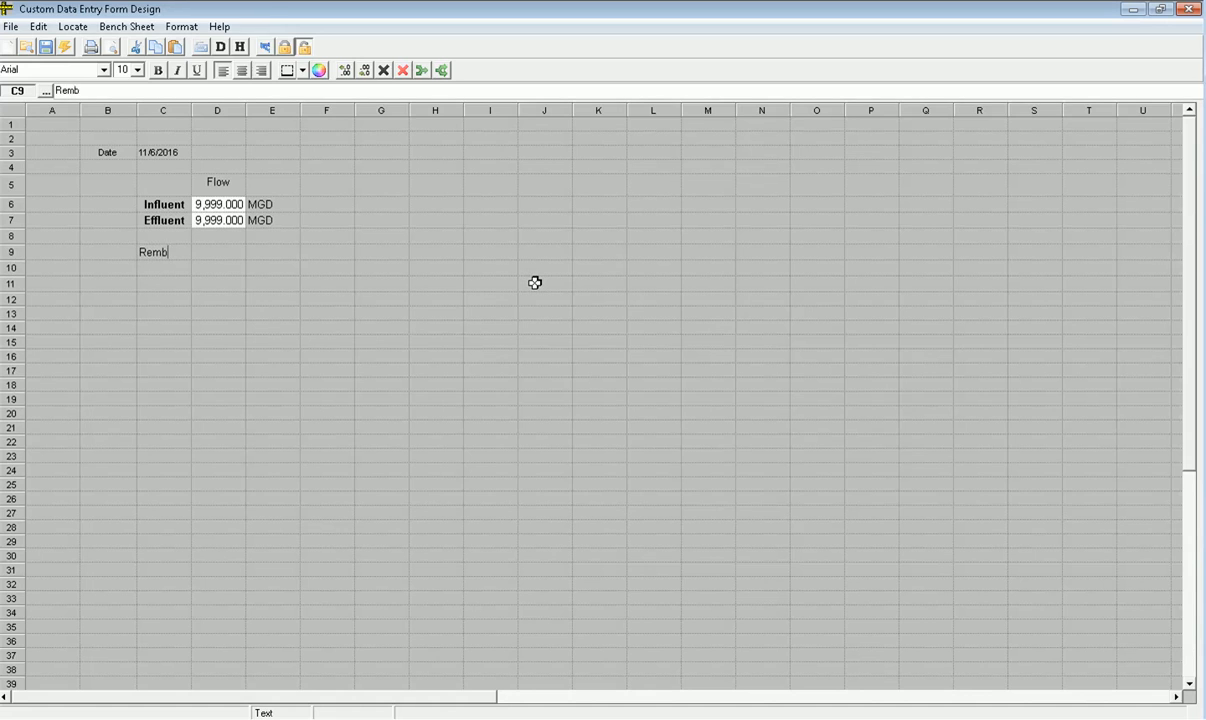
{"action": "type", "text": "er, Data must be e"}
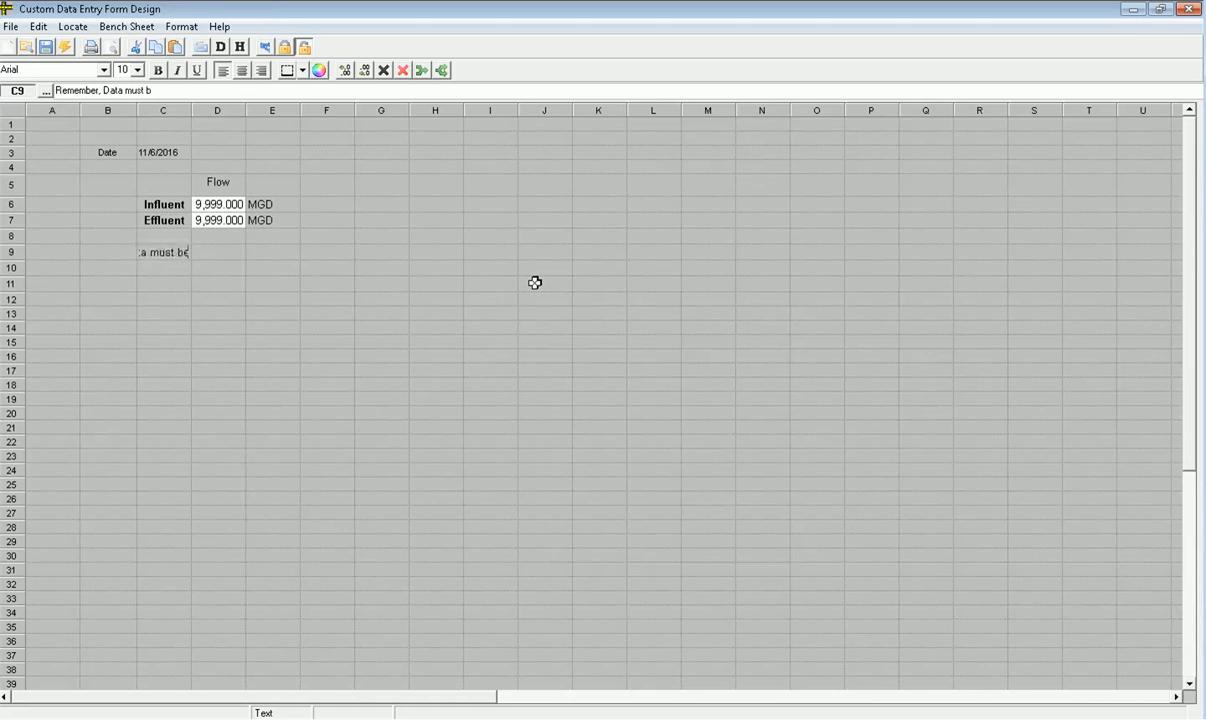
{"action": "type", "text": "ntered by 8AM."}
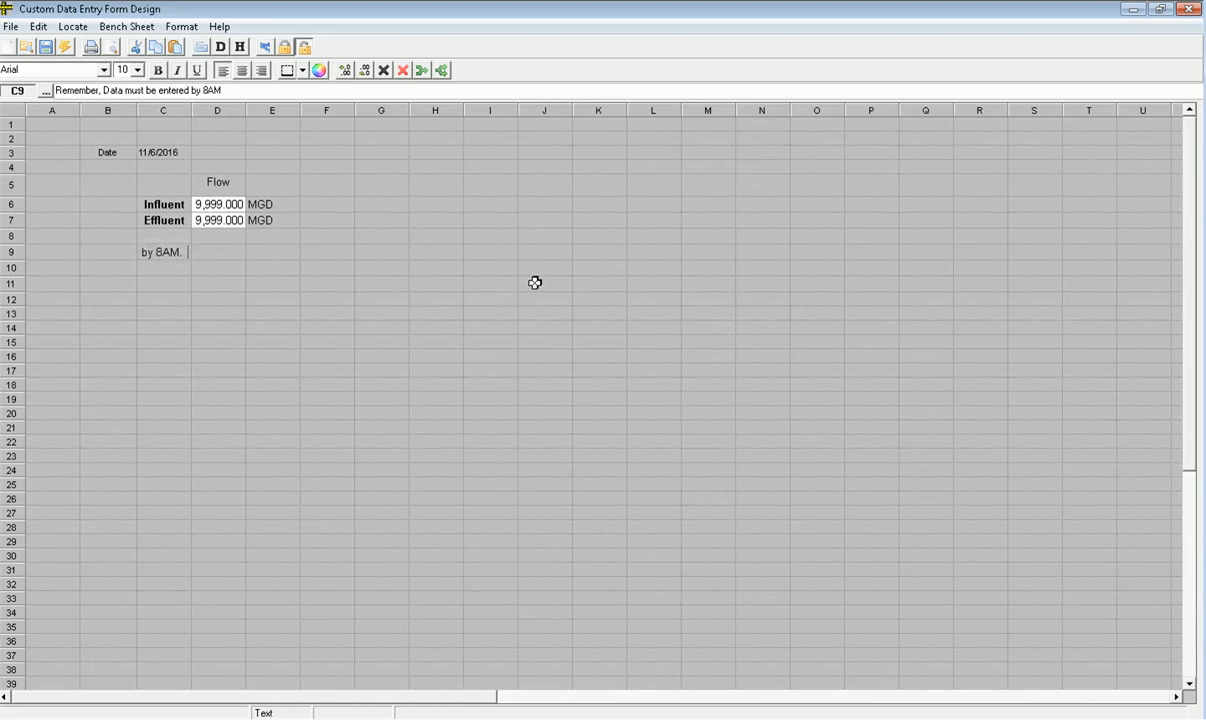
{"action": "key", "text": "Tab"}
{"action": "left_click", "coordinate": [176, 282]}
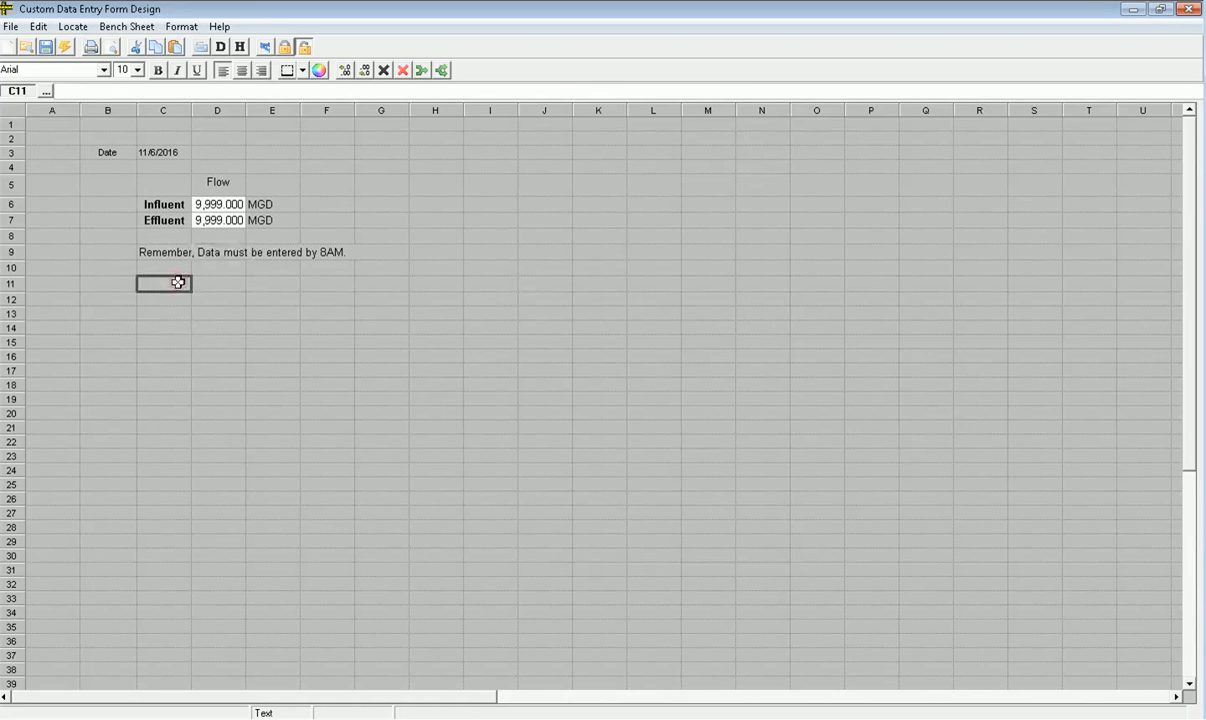
- Check which variables are linked to the flow entry cells D6 and D7
{"action": "left_click", "coordinate": [229, 203]}
{"action": "left_click", "coordinate": [218, 221]}
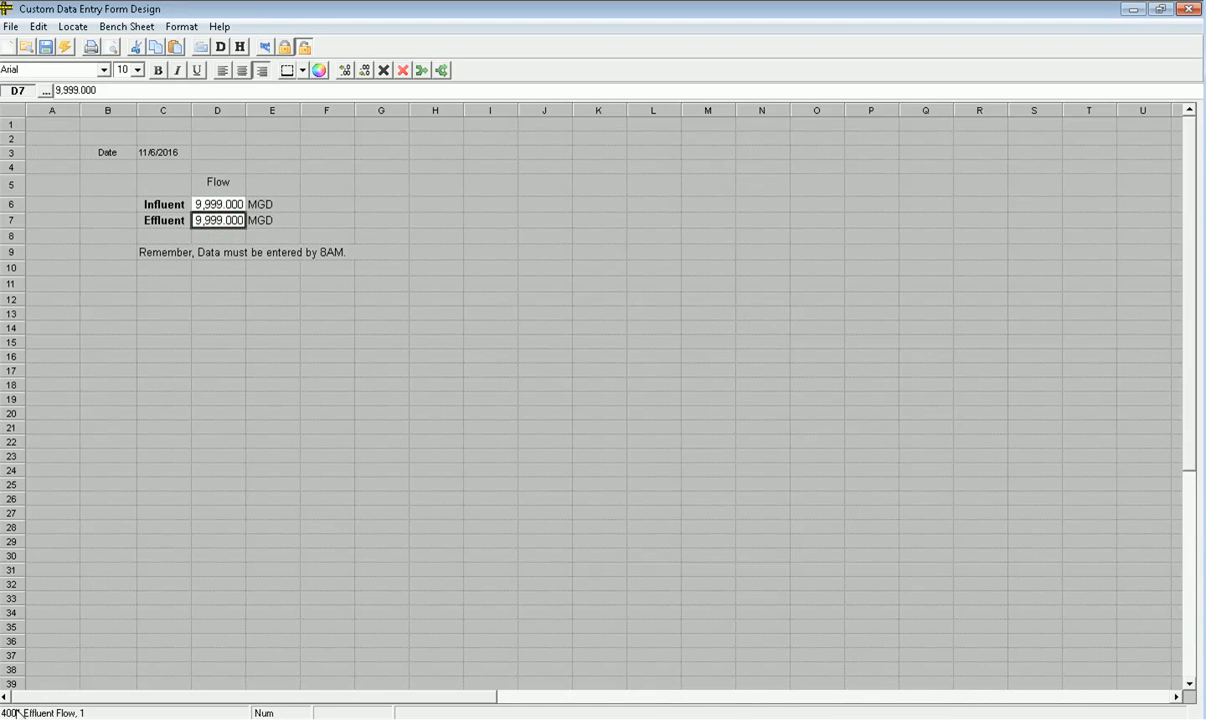
- Start locating an hourly variable at cell H6 and choose variable 2, Influent Flow Hourly, from the Influent location
{"action": "left_click", "coordinate": [428, 210]}
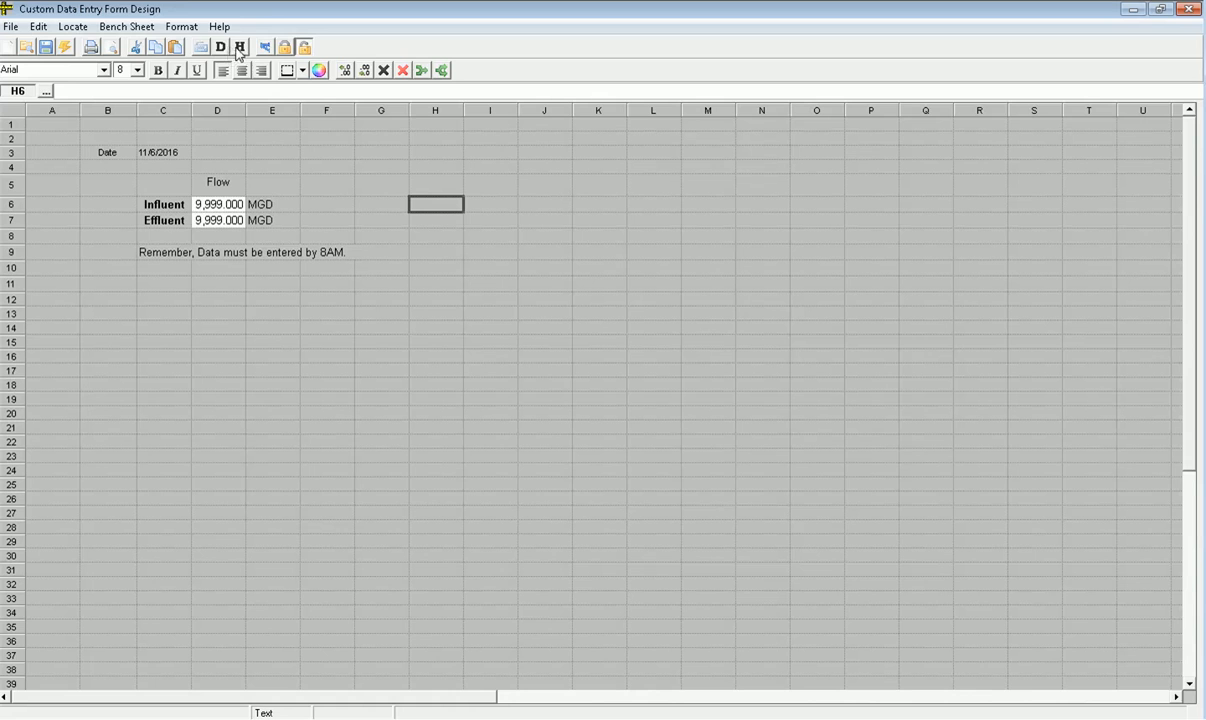
{"action": "left_click", "coordinate": [84, 29]}
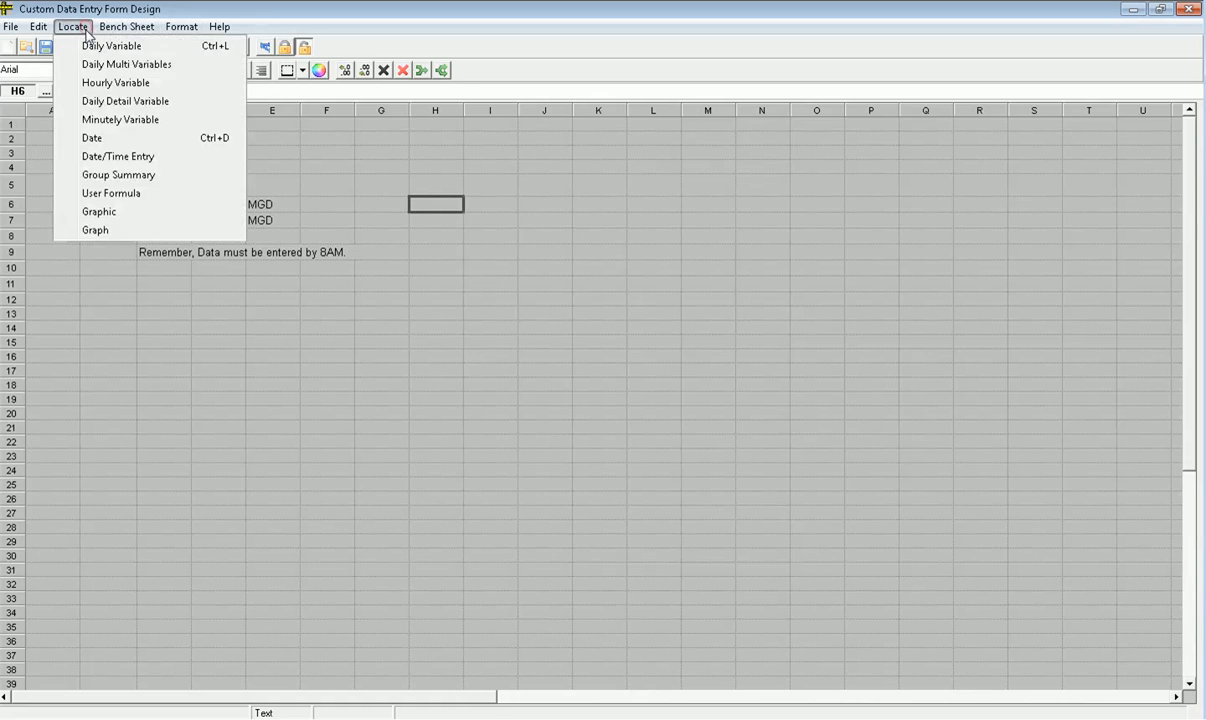
{"action": "left_click", "coordinate": [110, 84]}
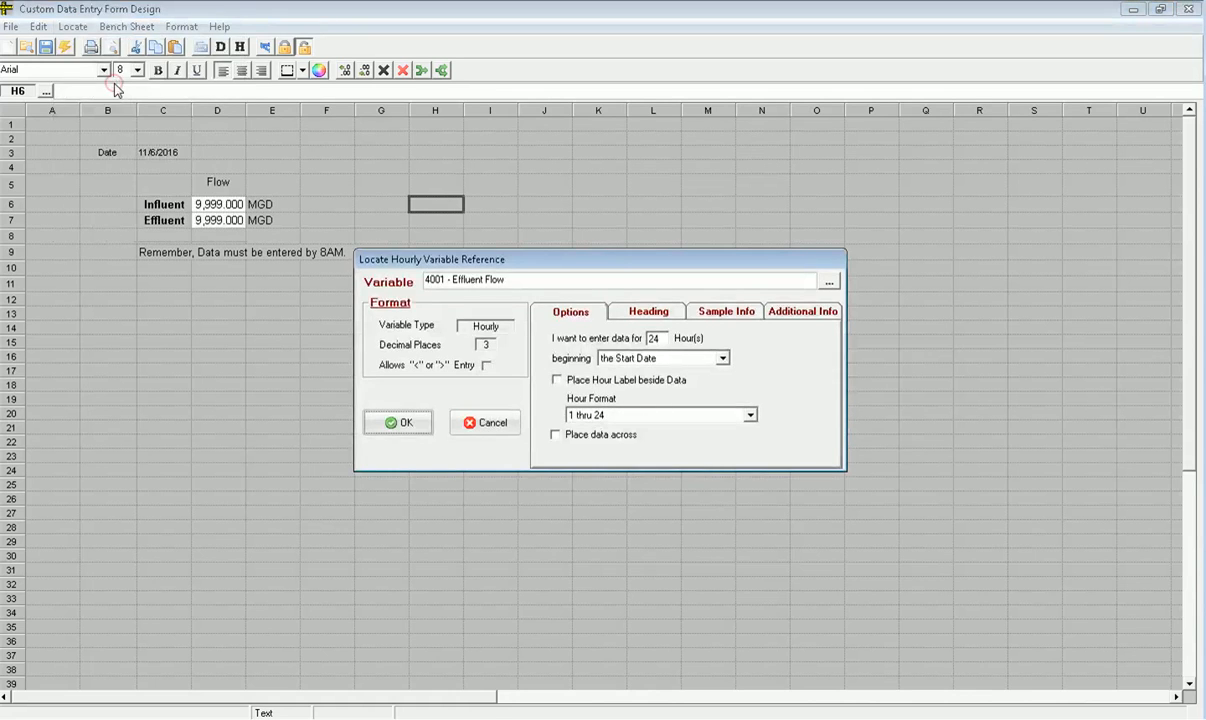
{"action": "left_click", "coordinate": [825, 284]}
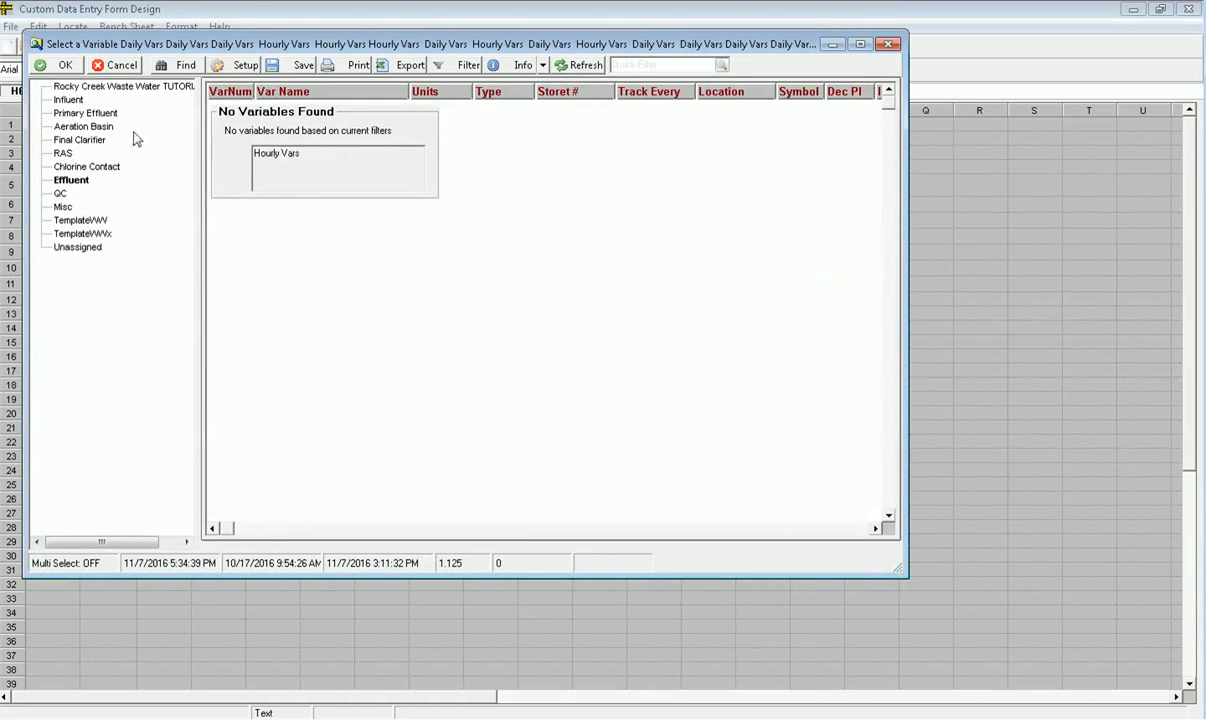
{"action": "left_click", "coordinate": [58, 101]}
{"action": "left_click", "coordinate": [250, 112]}
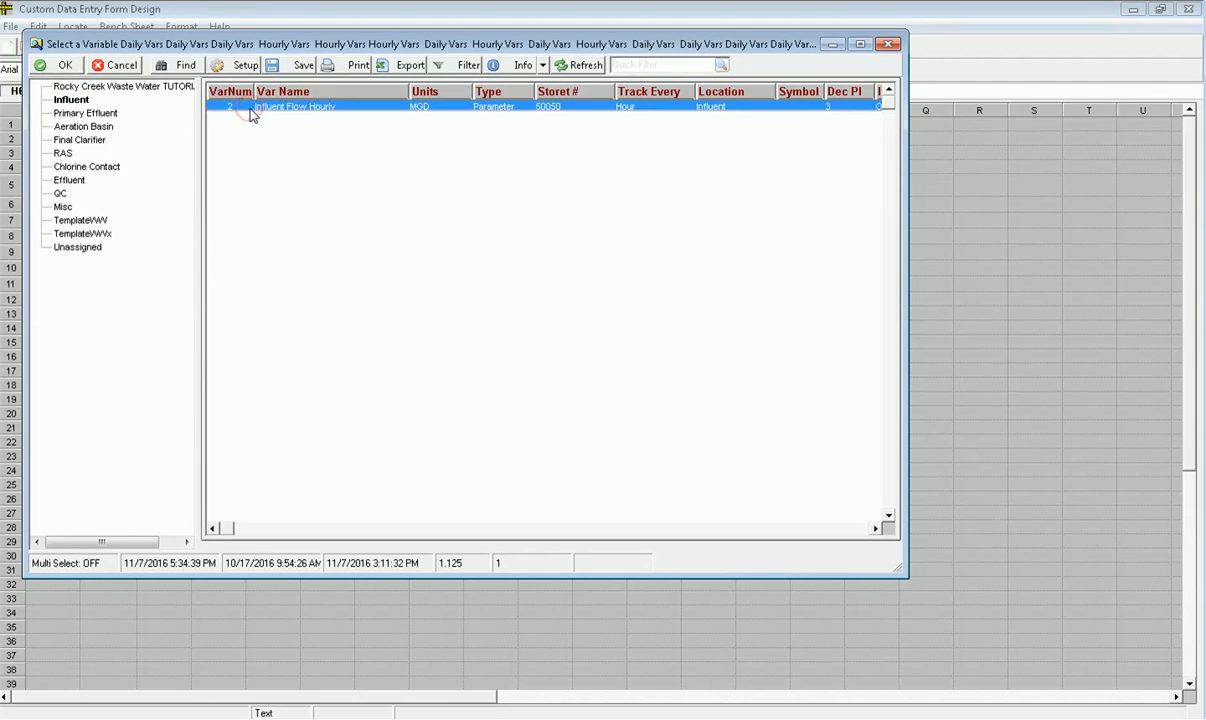
{"action": "double_click", "coordinate": [250, 112]}
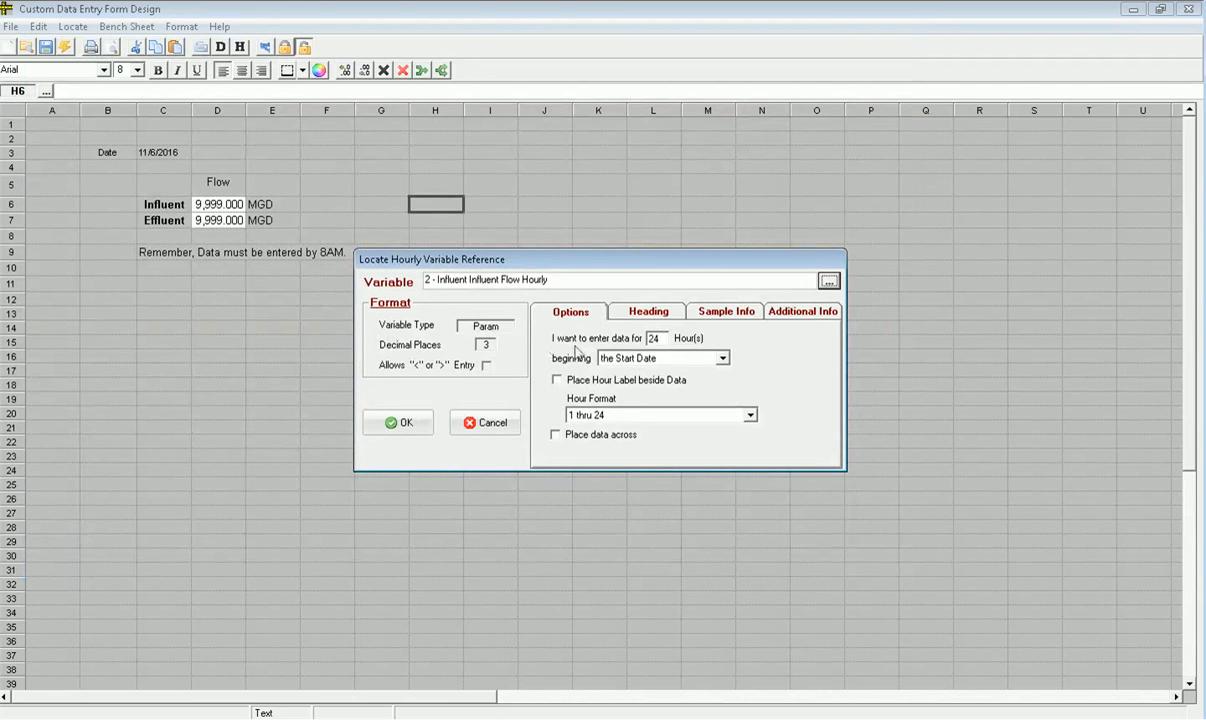
- Place hour labels beside the hourly data using the hour format 00:00 - 00:59 thru 23:00 - 23:59
{"action": "left_click", "coordinate": [588, 386]}
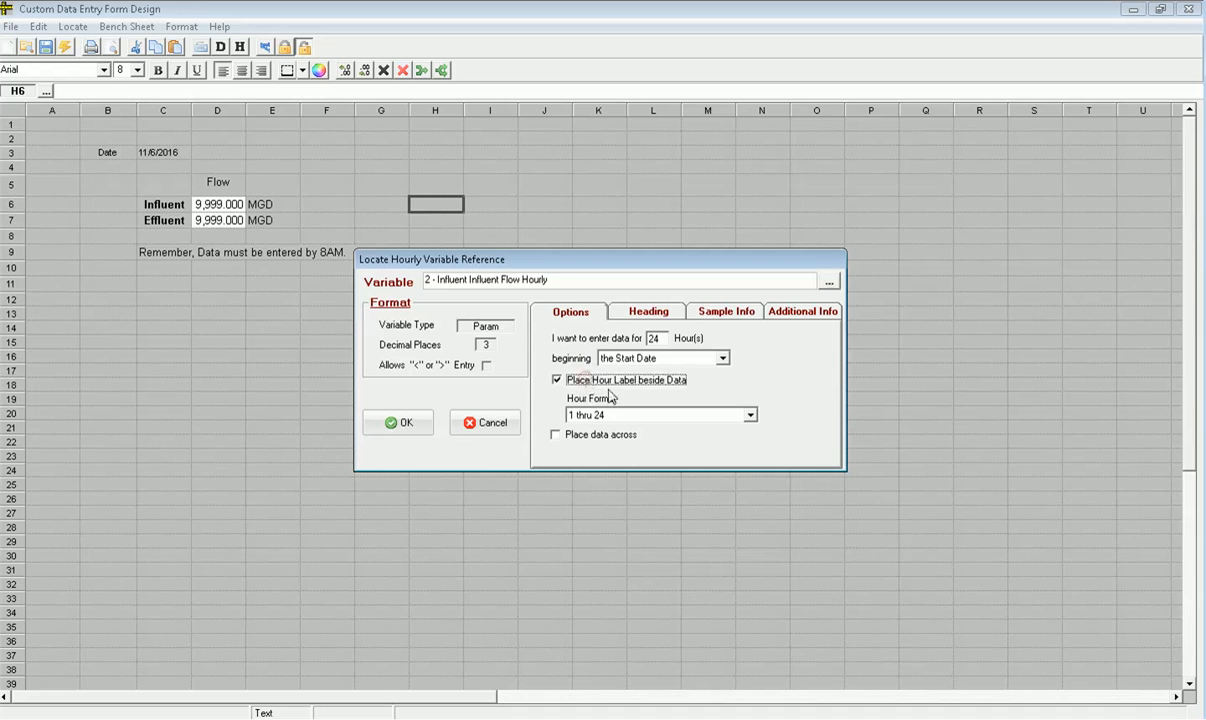
{"action": "left_click", "coordinate": [750, 414]}
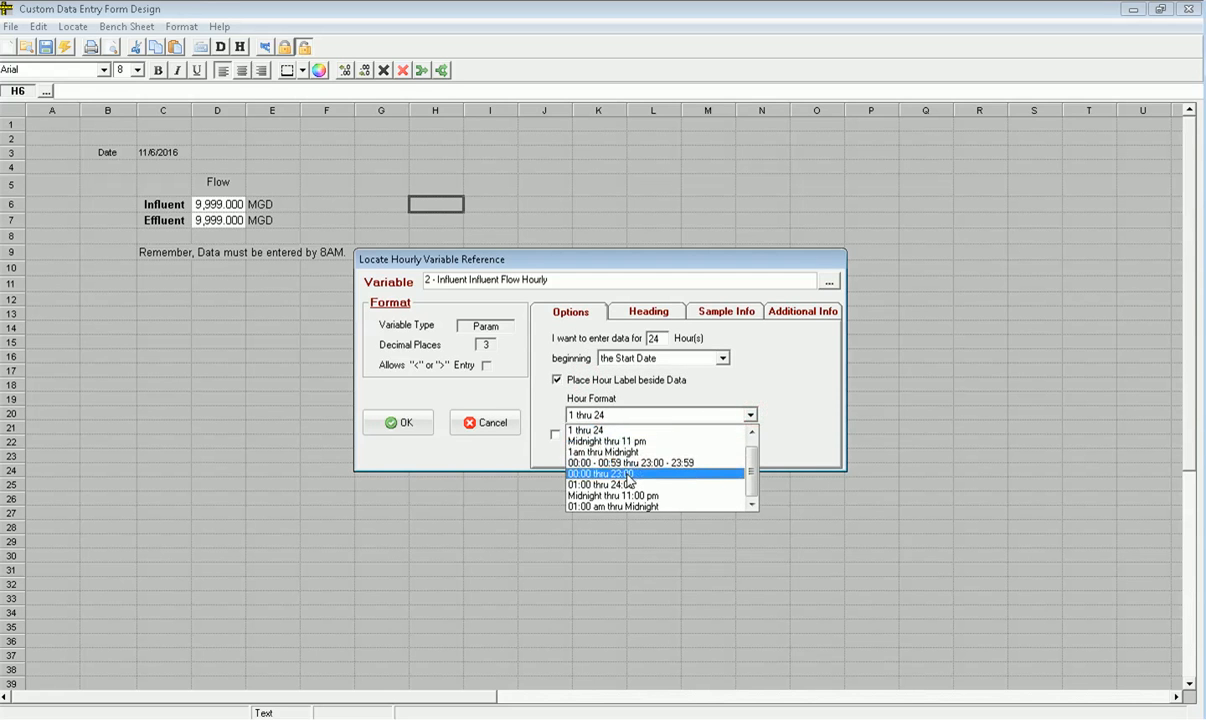
{"action": "left_click", "coordinate": [627, 463]}
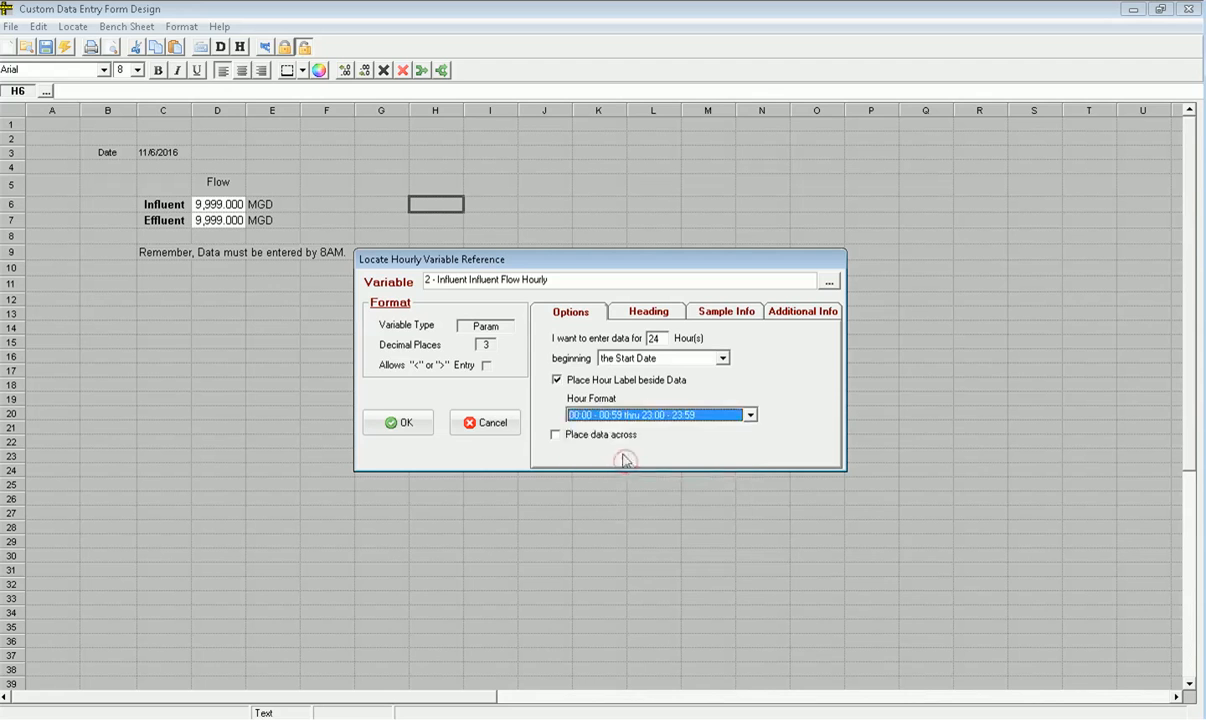
- Include the variable name and location in the heading and place the hourly influent flow entries on the form
{"action": "left_click", "coordinate": [629, 312]}
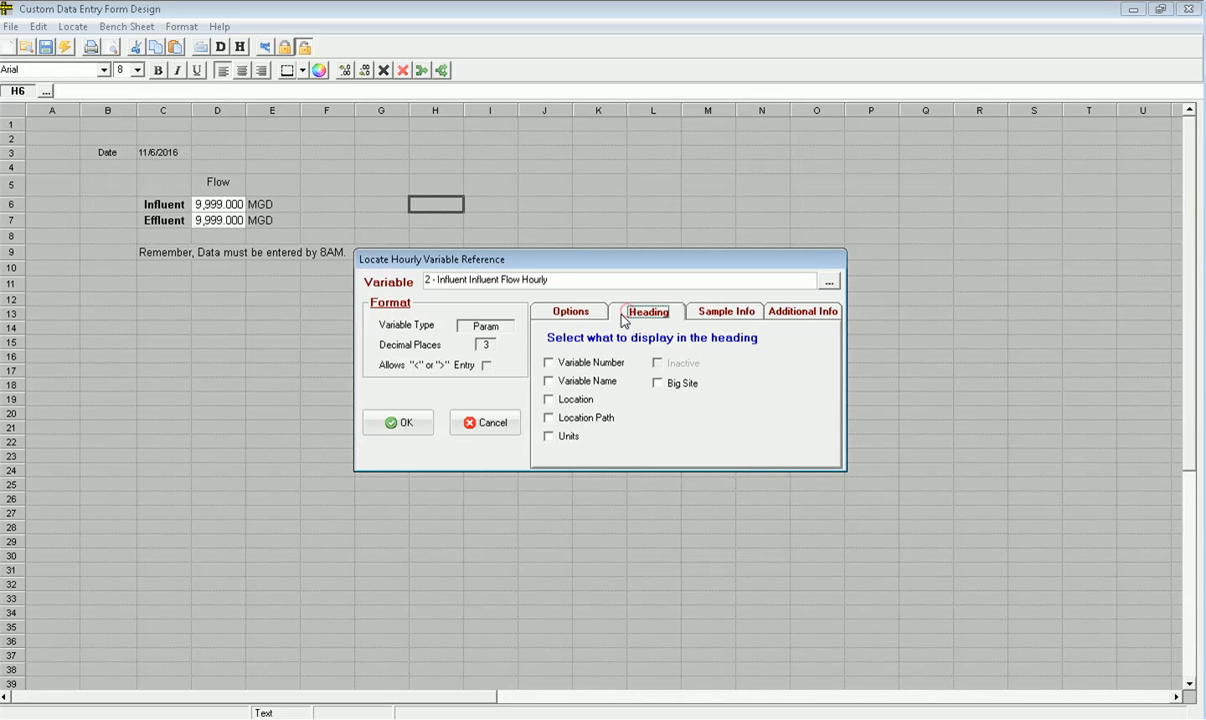
{"action": "left_click", "coordinate": [575, 383]}
{"action": "left_click", "coordinate": [575, 399]}
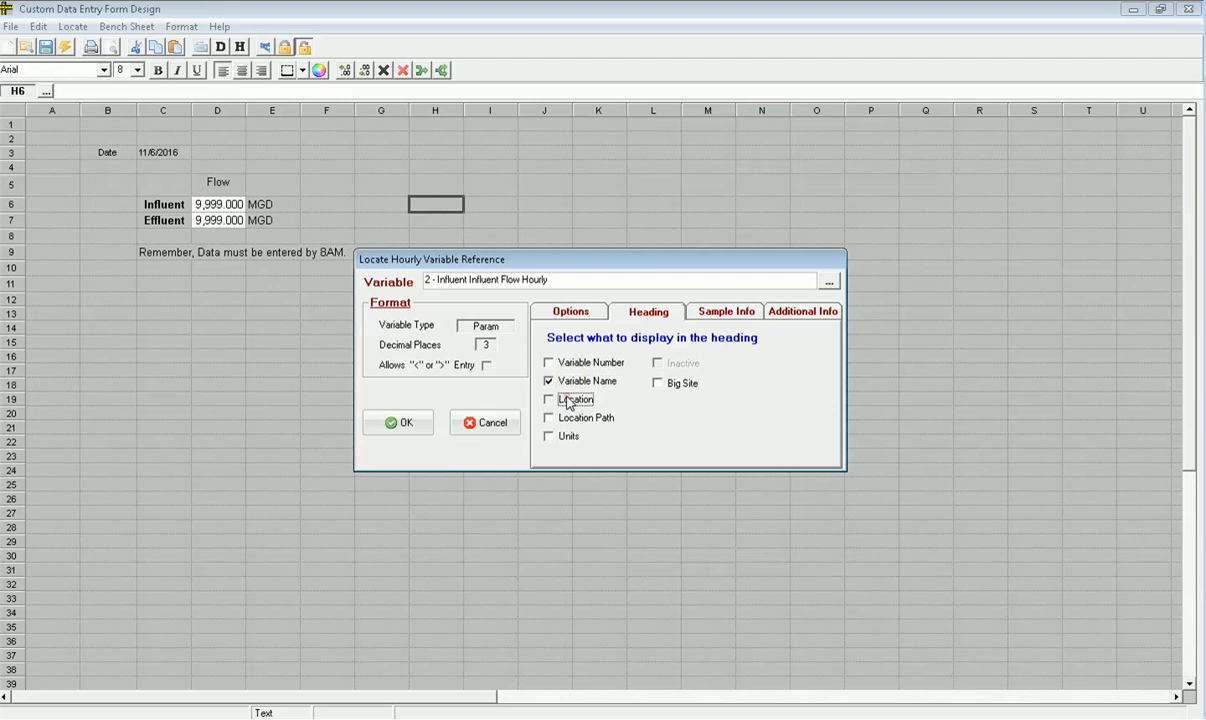
{"action": "left_click", "coordinate": [404, 424]}
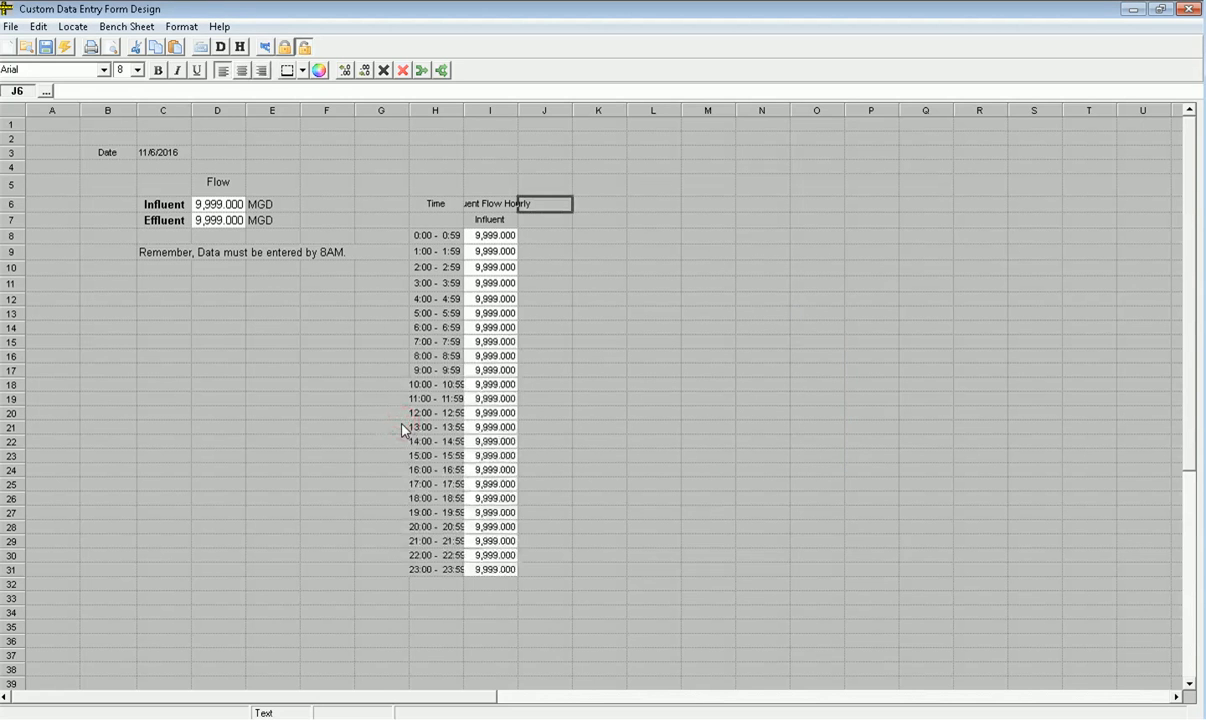
- Widen column I until the full Influent Flow Hourly heading fits
{"action": "left_click", "coordinate": [481, 205]}
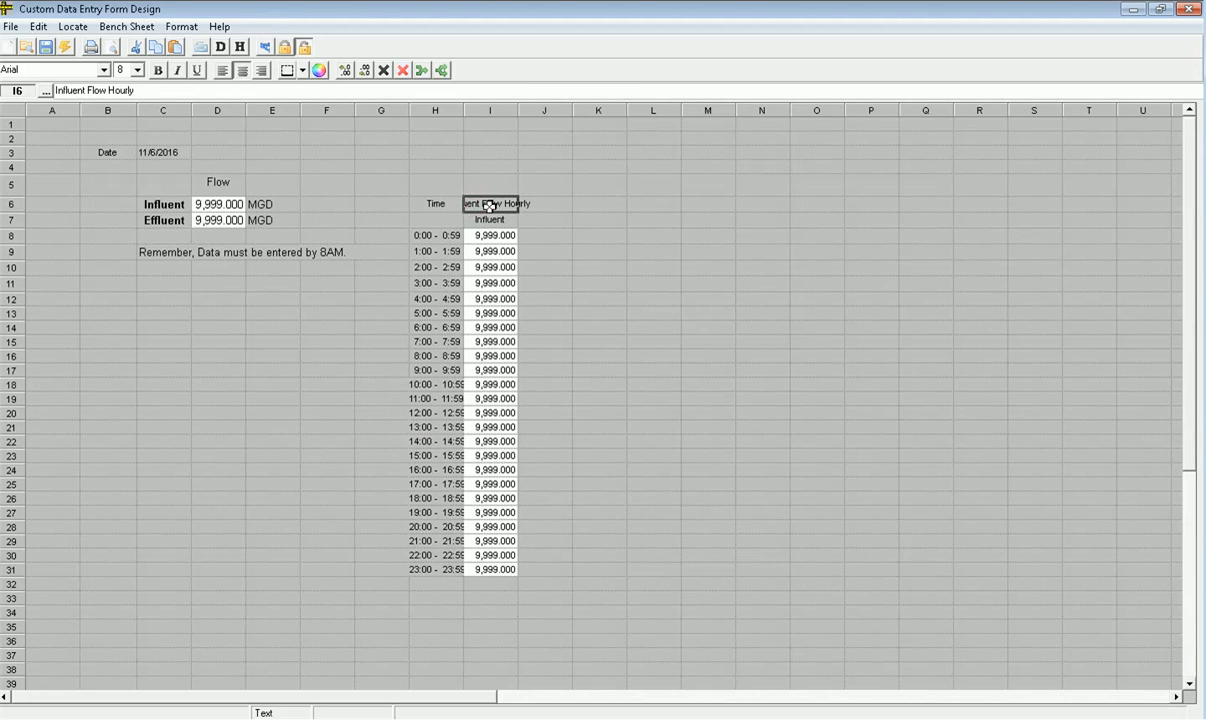
{"action": "left_click_drag", "start_coordinate": [517, 113], "coordinate": [537, 113]}
{"action": "left_click", "coordinate": [566, 251]}
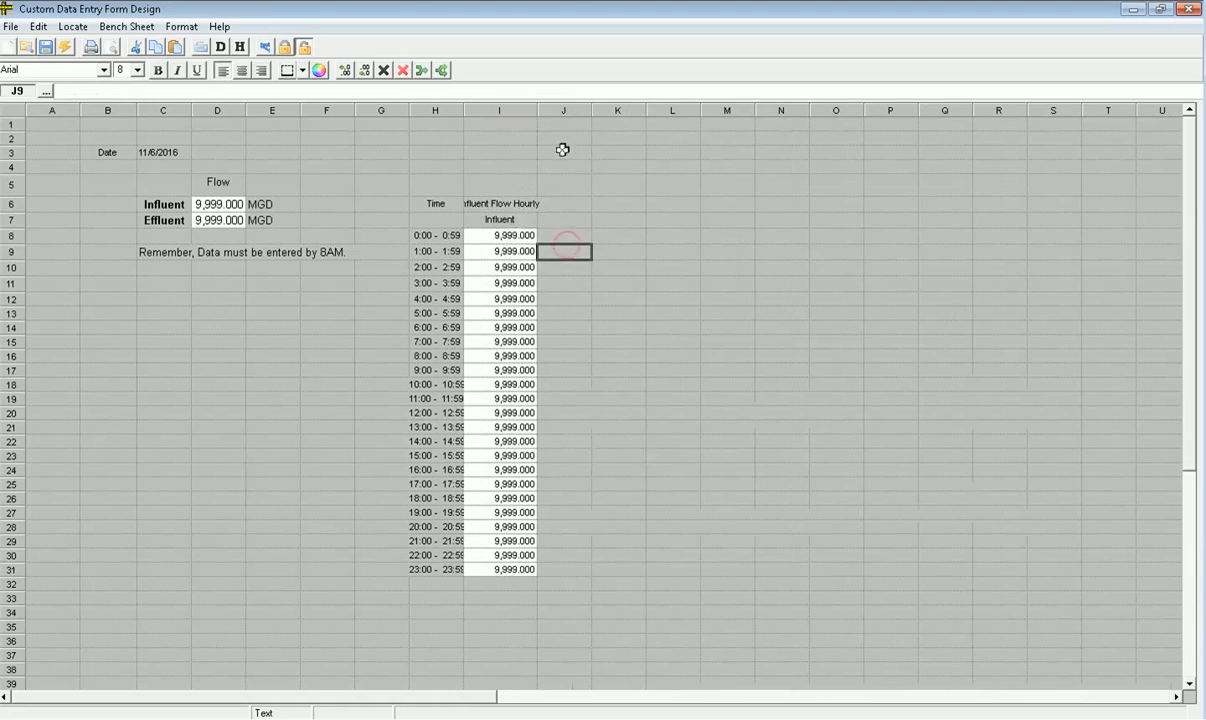
{"action": "left_click_drag", "start_coordinate": [537, 114], "coordinate": [570, 113]}
- Check the variable and hour references behind the hourly entry cells I8, I9 and I10
{"action": "left_click", "coordinate": [515, 236]}
{"action": "left_click", "coordinate": [509, 249]}
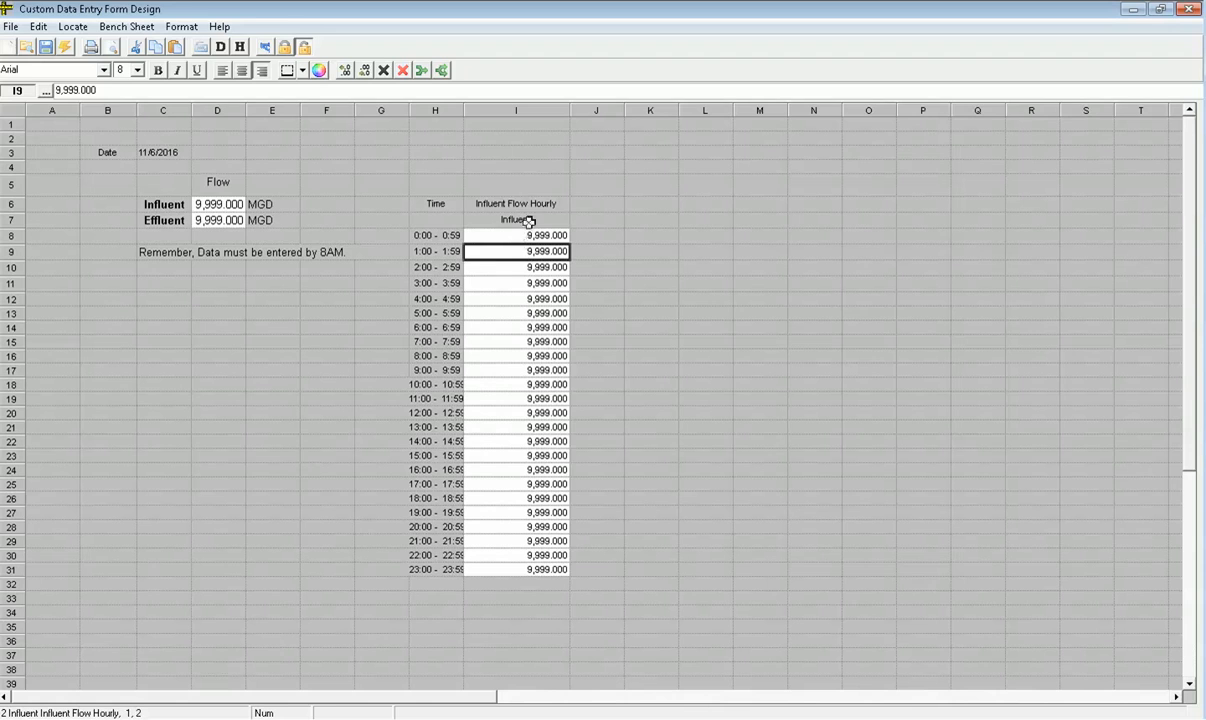
{"action": "left_click", "coordinate": [525, 269]}
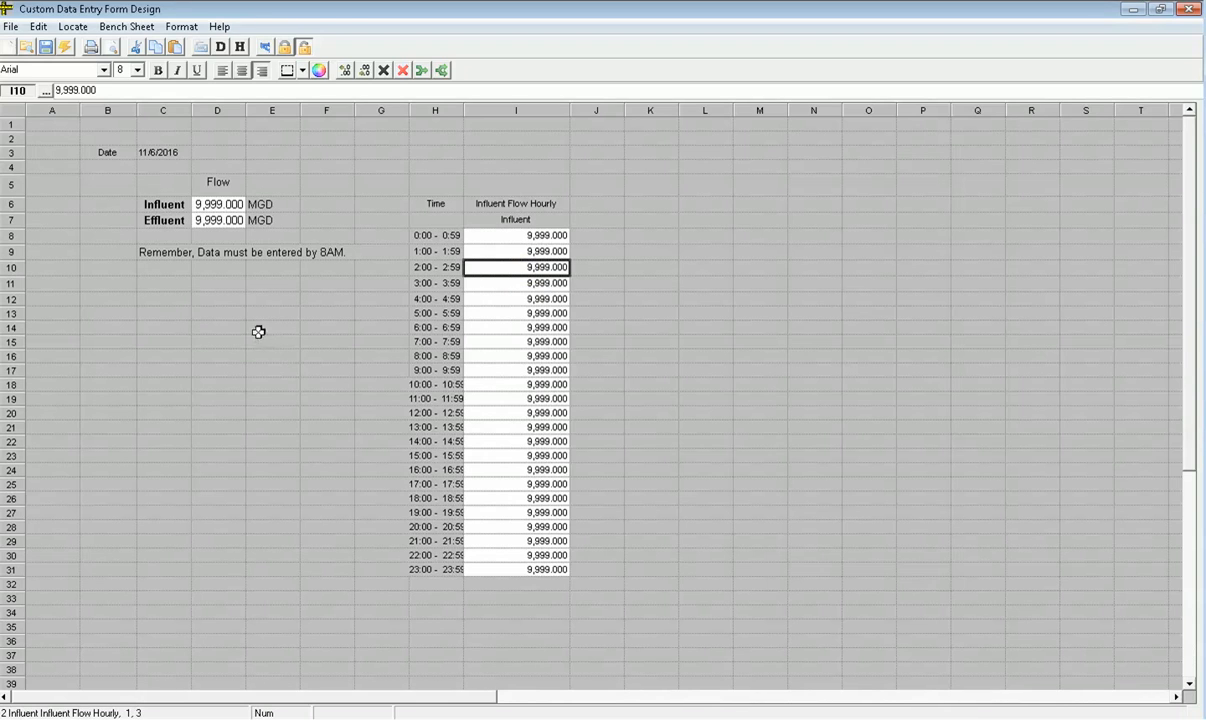
- Save the form as CDE Flow Form in the Custom Data Entry form group
{"action": "left_click", "coordinate": [45, 47]}
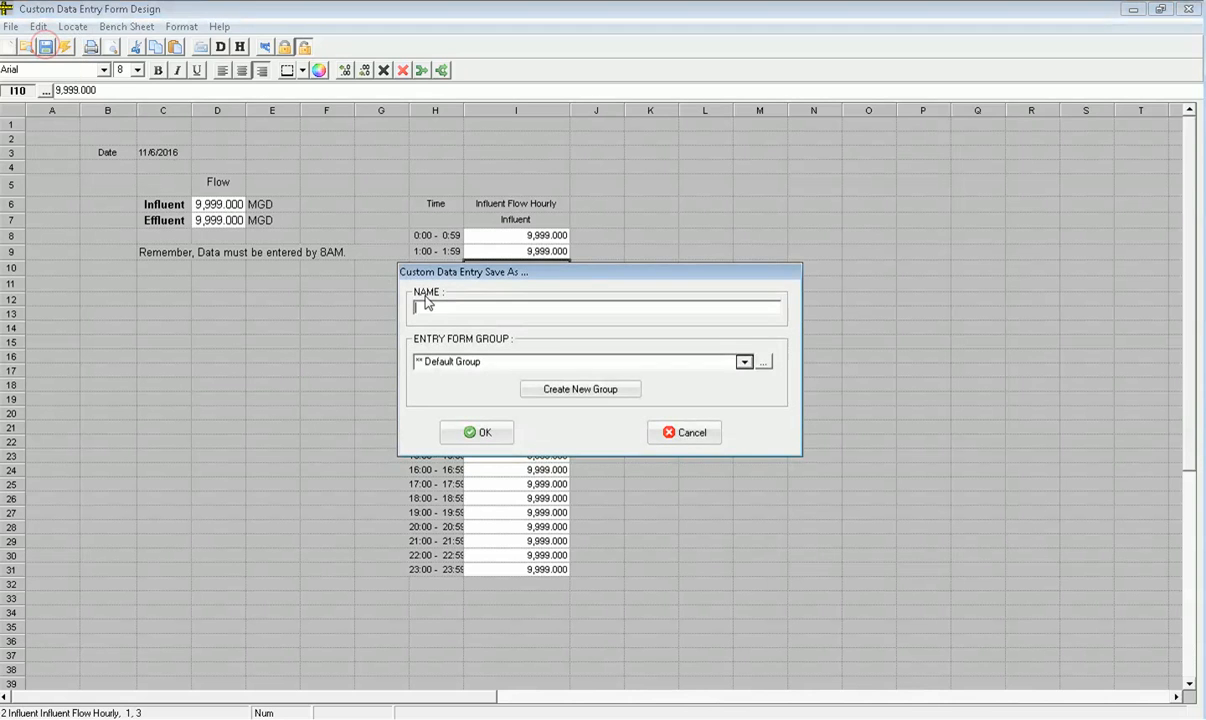
{"action": "type", "text": "CDE"}
{"action": "left_click", "coordinate": [836, 90]}
{"action": "left_click", "coordinate": [490, 271]}
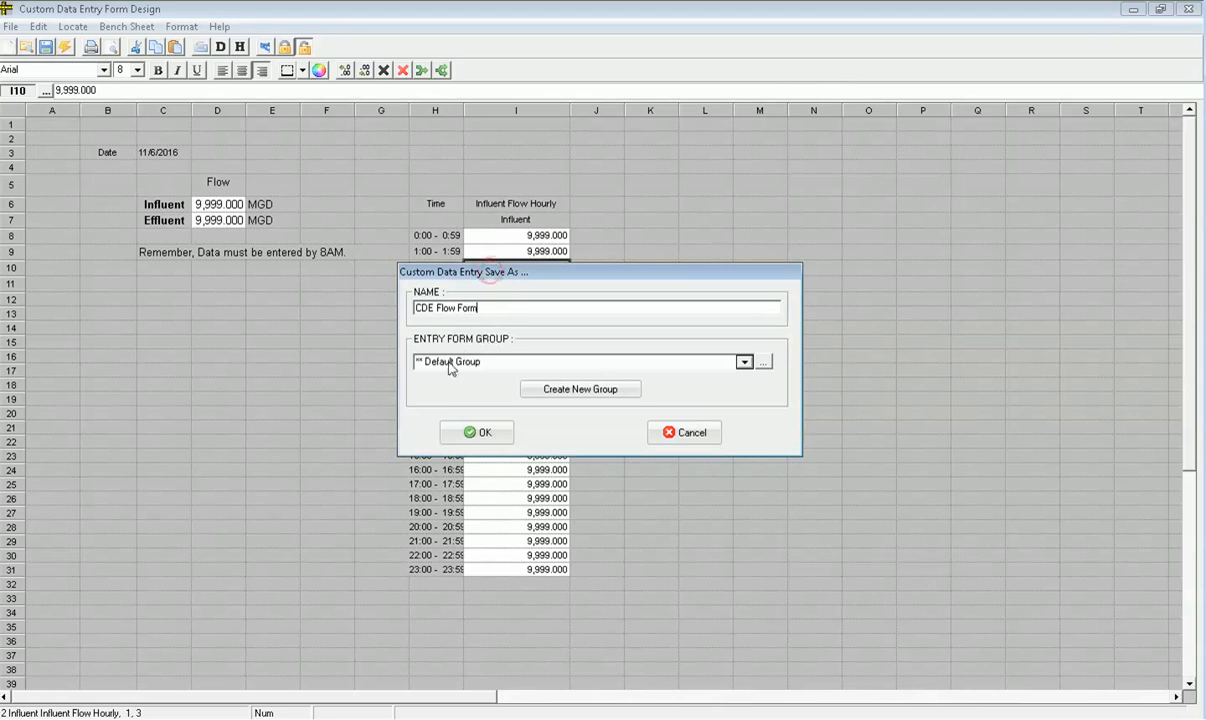
{"action": "left_click", "coordinate": [464, 358]}
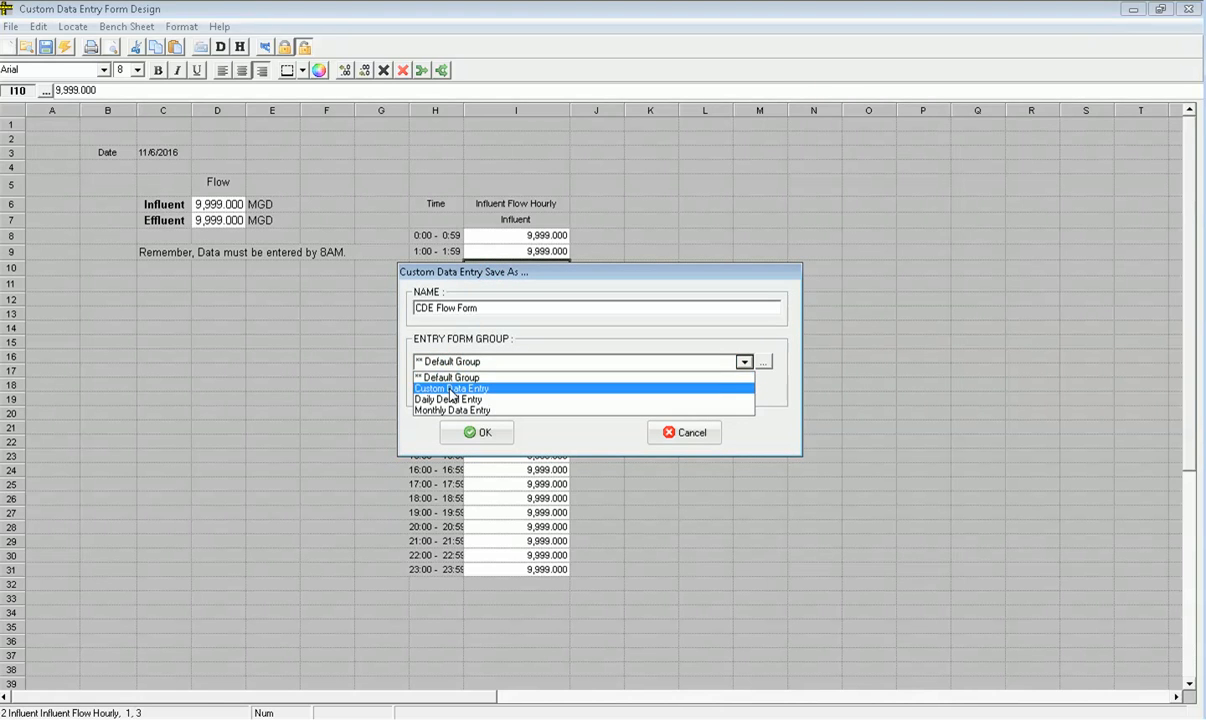
{"action": "left_click", "coordinate": [449, 389]}
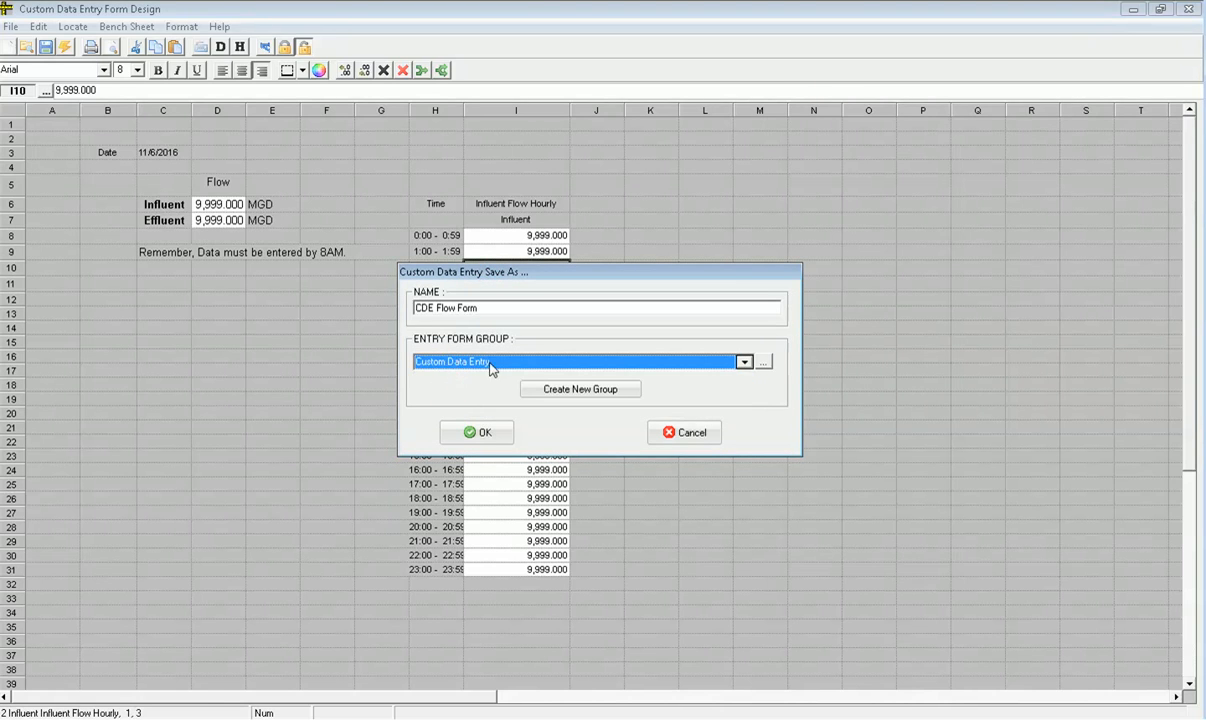
{"action": "left_click", "coordinate": [468, 431]}
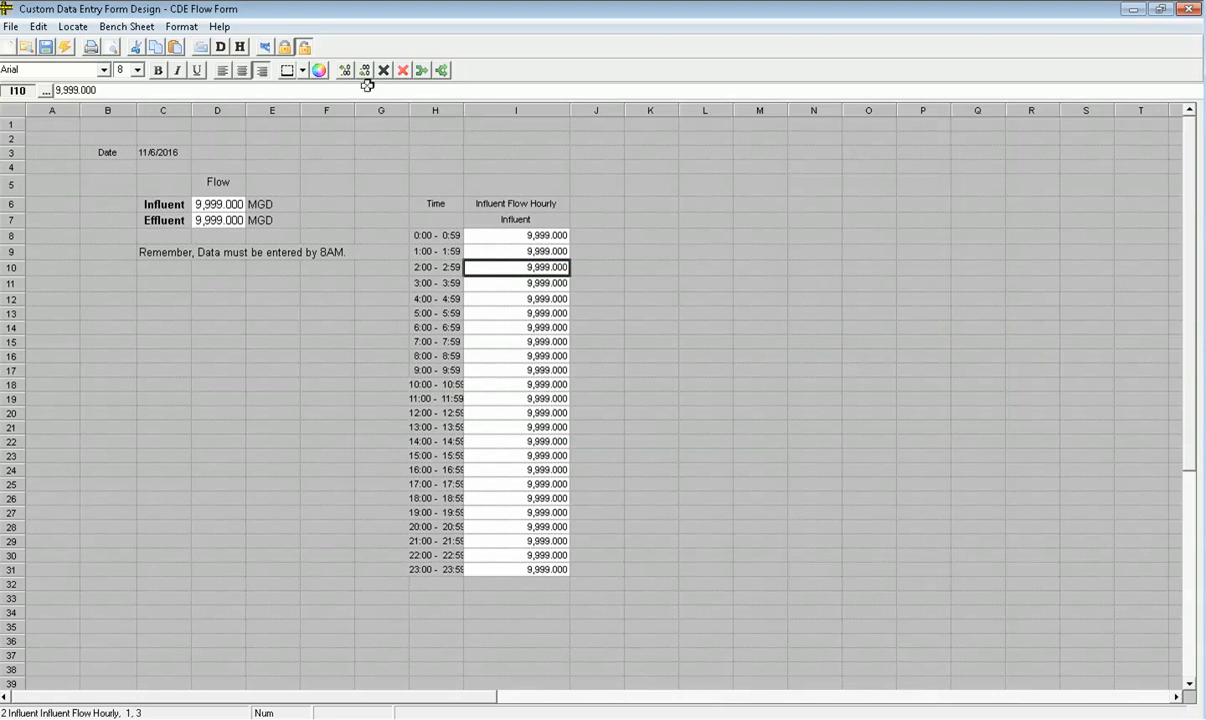
- Leave the form designer and open CDE Flow Form from the Custom Data Entry group for data entry
{"action": "left_click", "coordinate": [6, 8]}
{"action": "left_click", "coordinate": [35, 127]}
{"action": "left_click", "coordinate": [60, 26]}
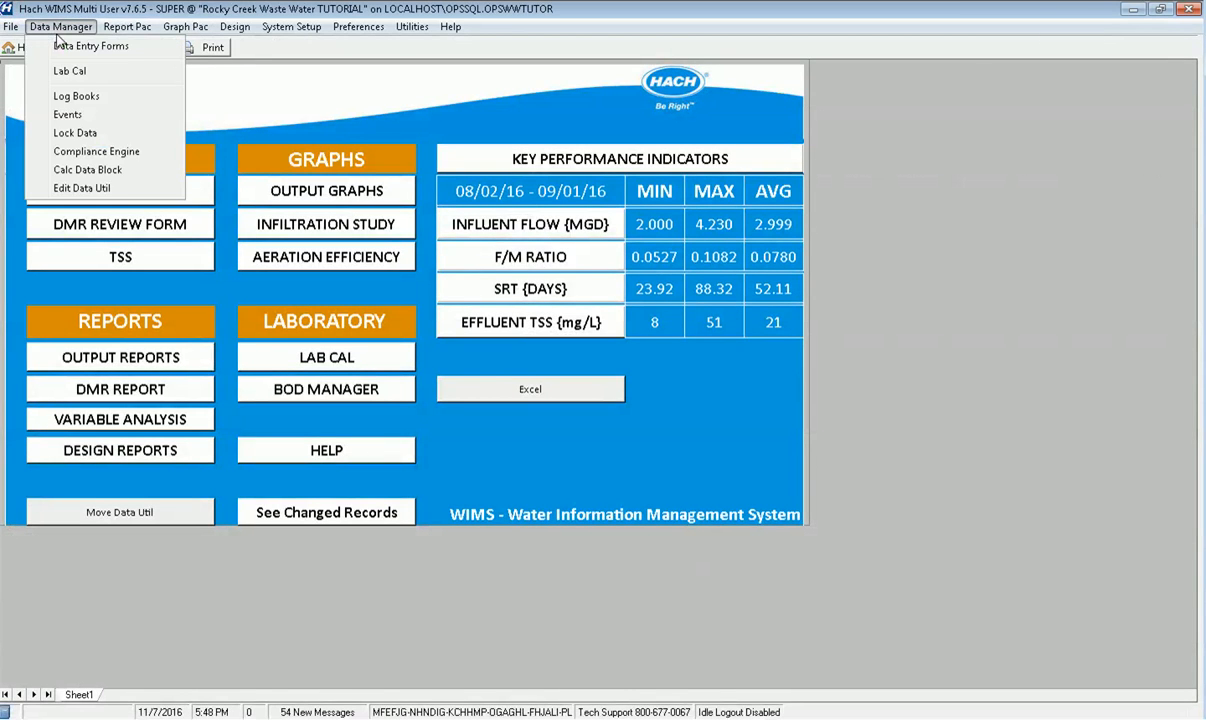
{"action": "left_click", "coordinate": [66, 46]}
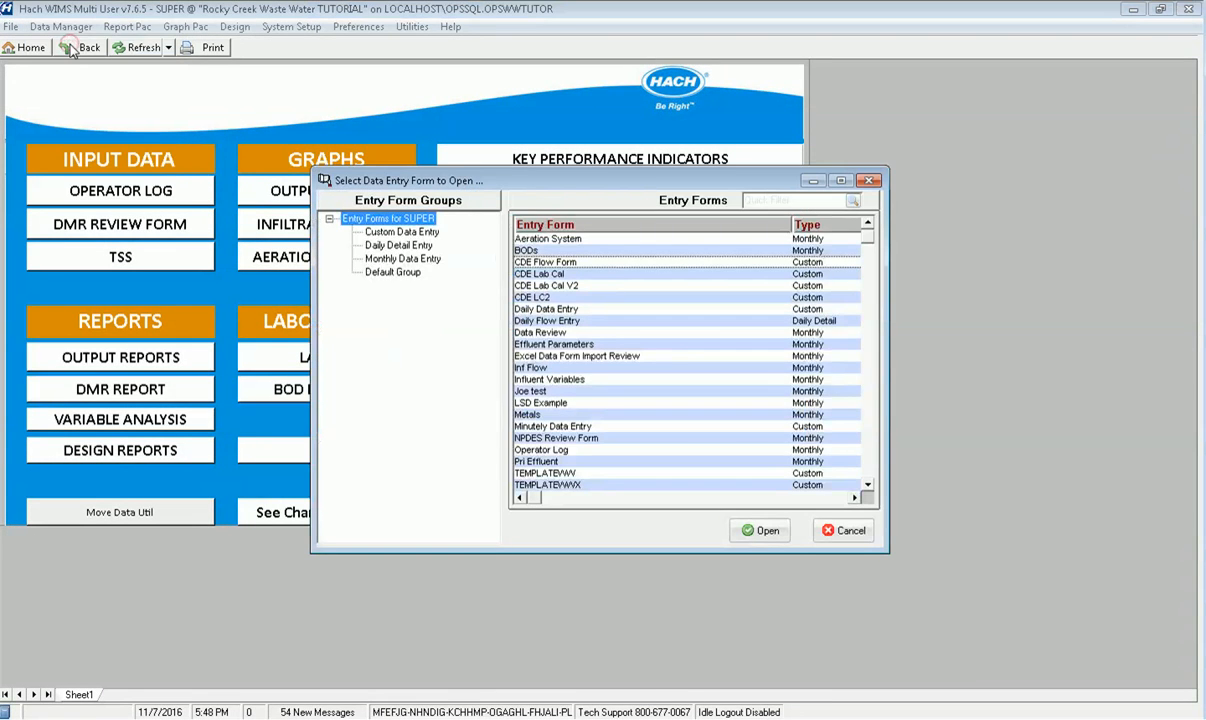
{"action": "left_click", "coordinate": [390, 231]}
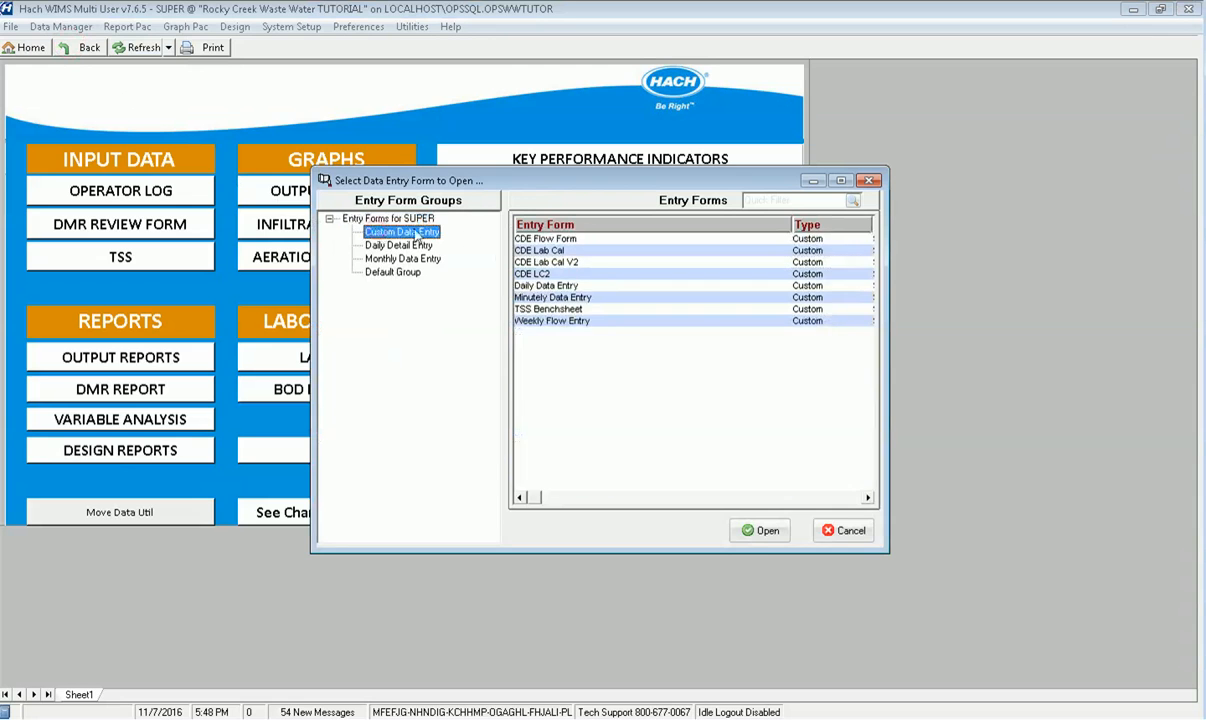
{"action": "left_click", "coordinate": [538, 242]}
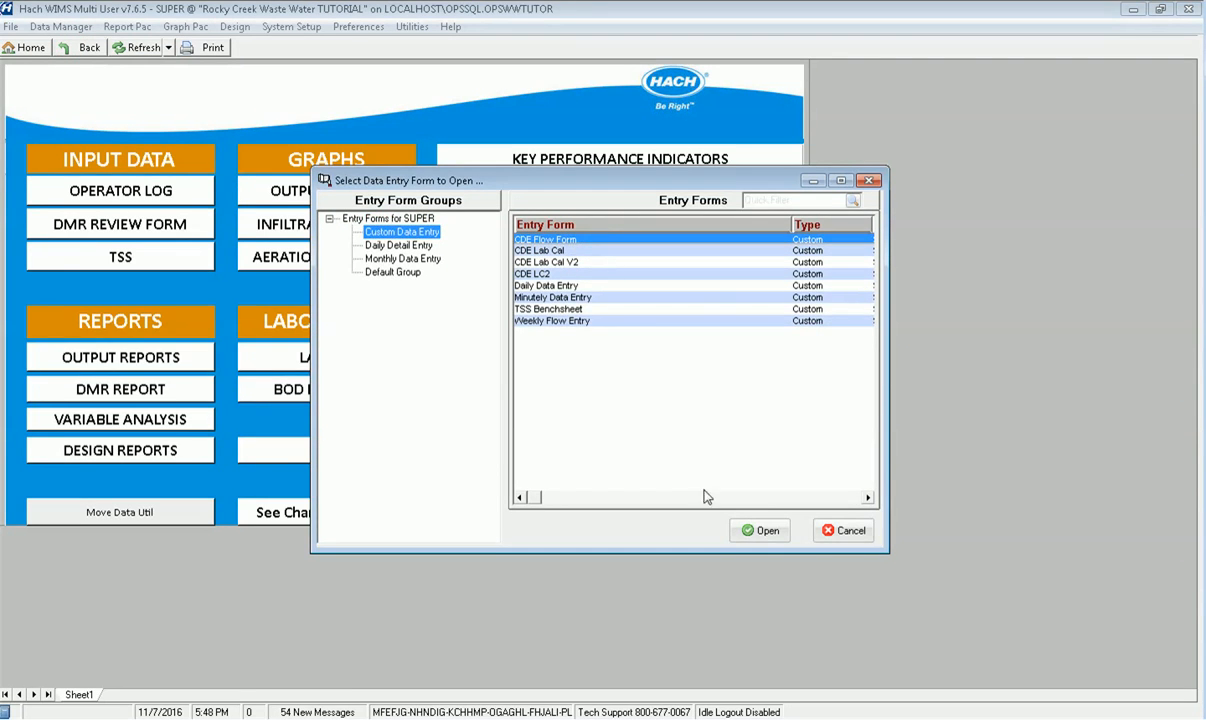
{"action": "left_click", "coordinate": [760, 530]}
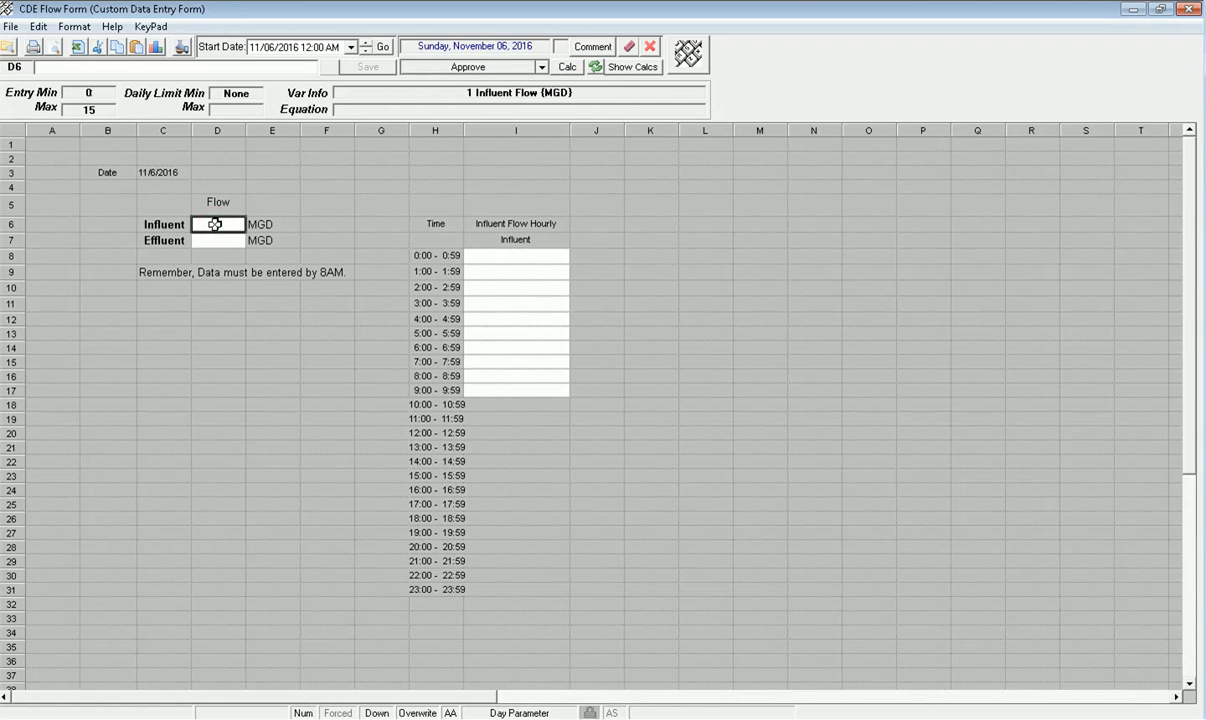
- Enter a daily influent flow of 2.55 MGD and an effluent flow of 2.65 MGD for 11/6/2016
{"action": "type", "text": "2.550000"}
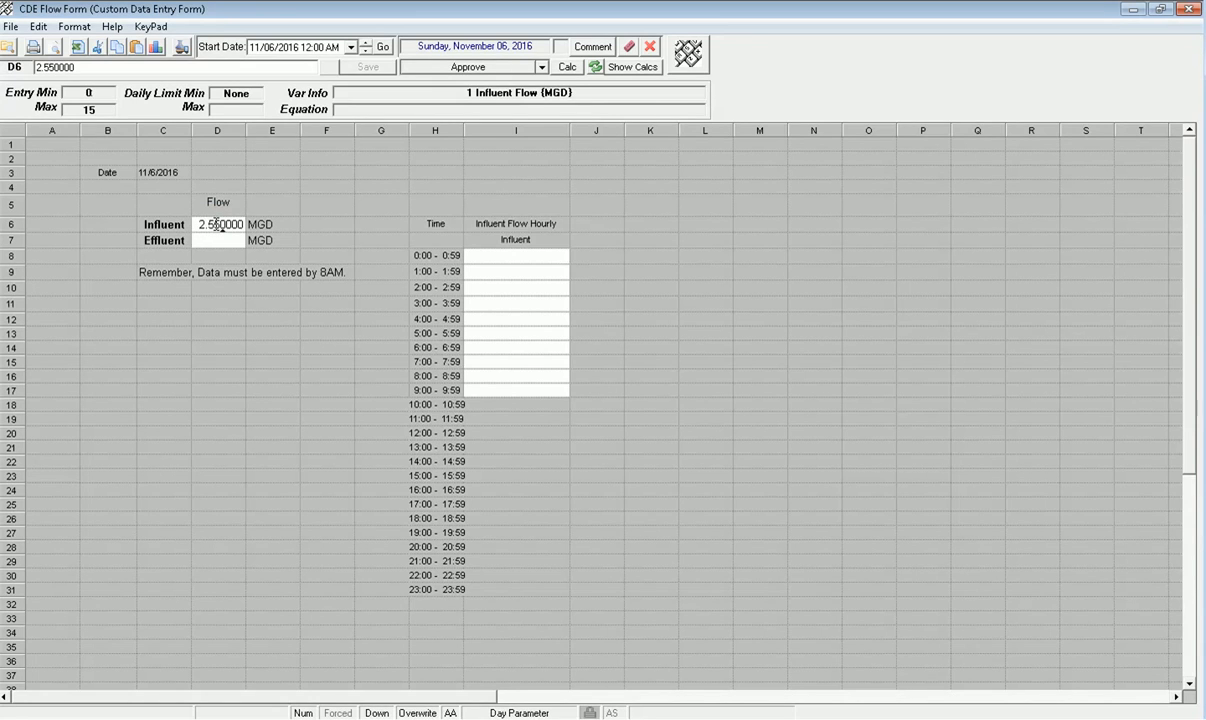
{"action": "key", "text": "Return"}
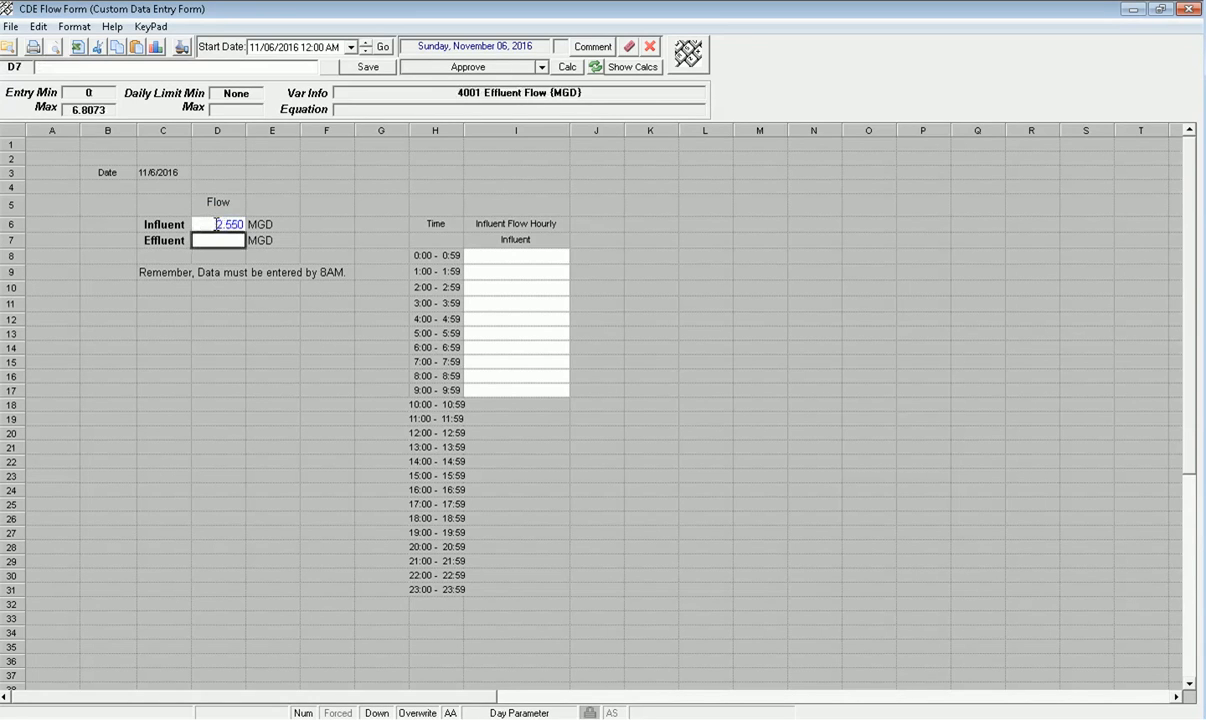
{"action": "type", "text": "2.650000"}
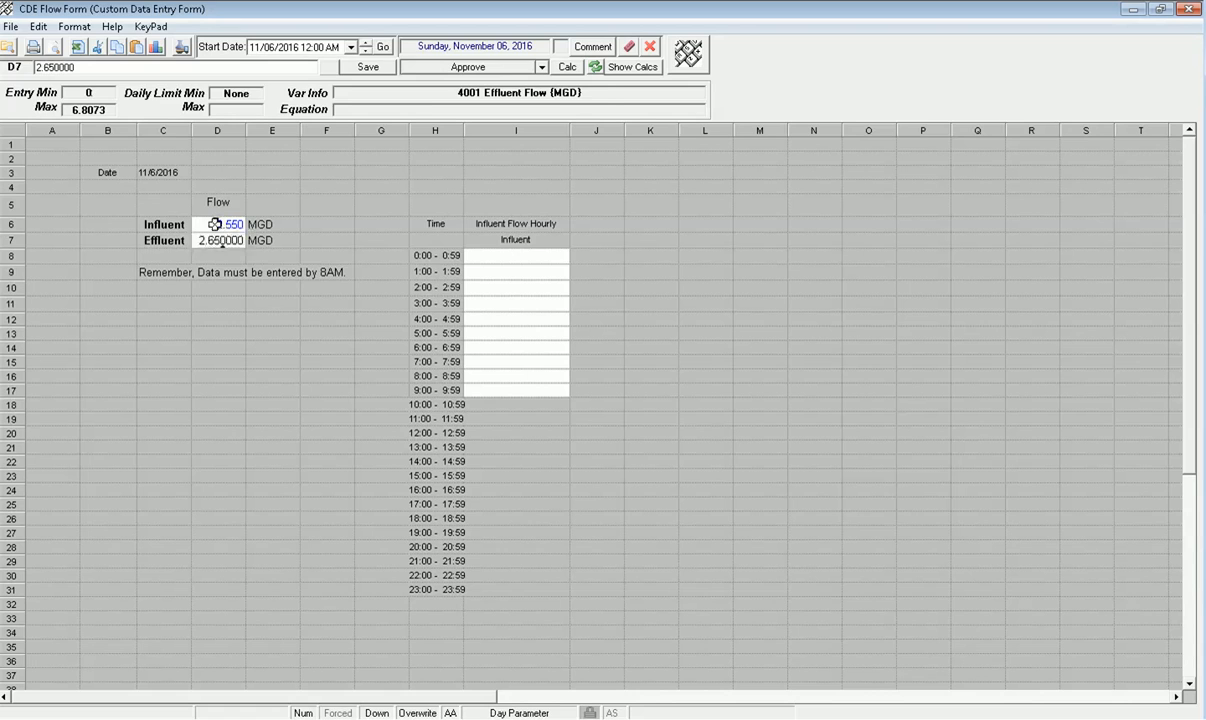
{"action": "key", "text": "Return"}
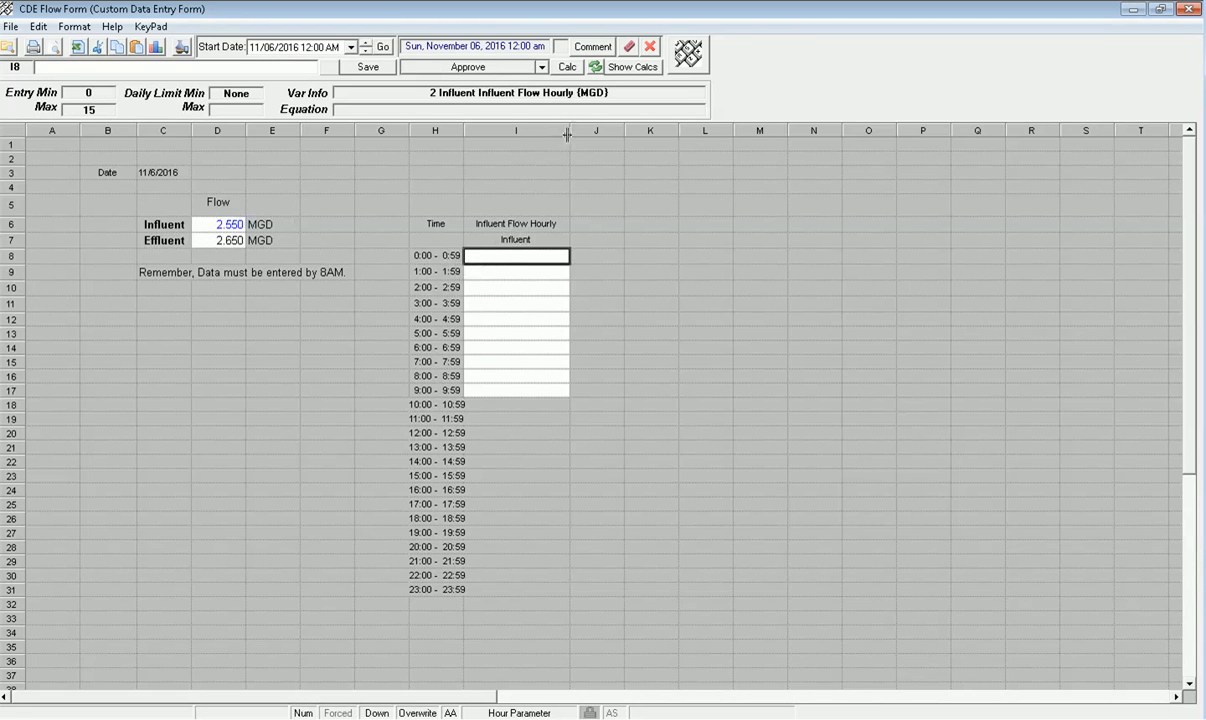
- Widen columns I and H, and enter hourly influent flows of 2.4 for 0:00 - 0:59 and 2.3 for 1:00 - 1:59
{"action": "left_click_drag", "start_coordinate": [568, 134], "coordinate": [575, 134]}
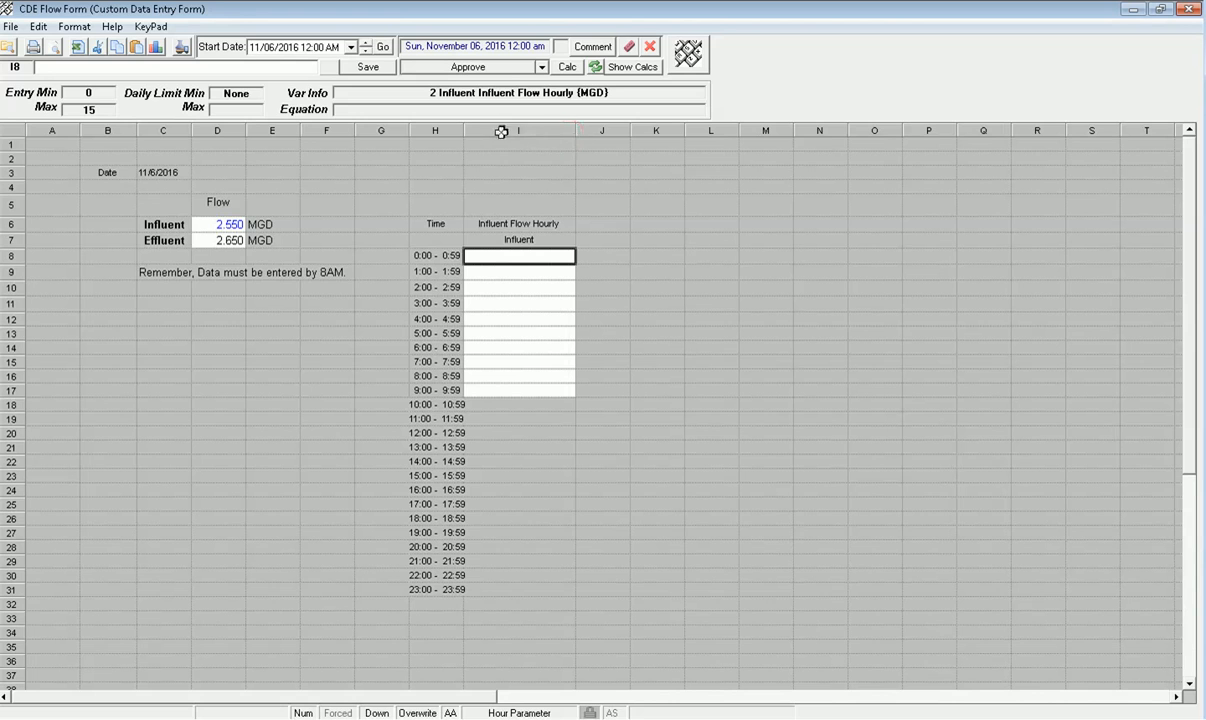
{"action": "left_click_drag", "start_coordinate": [464, 129], "coordinate": [484, 129]}
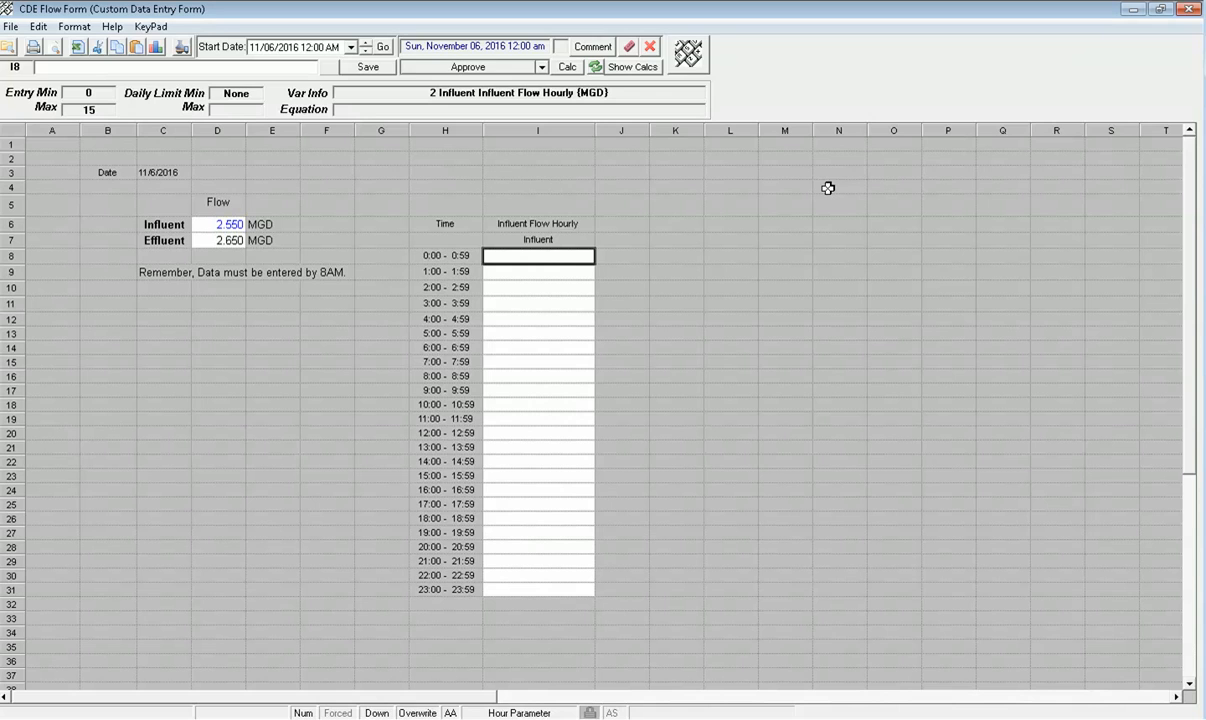
{"action": "type", "text": "2"}
{"action": "key", "text": "Return"}
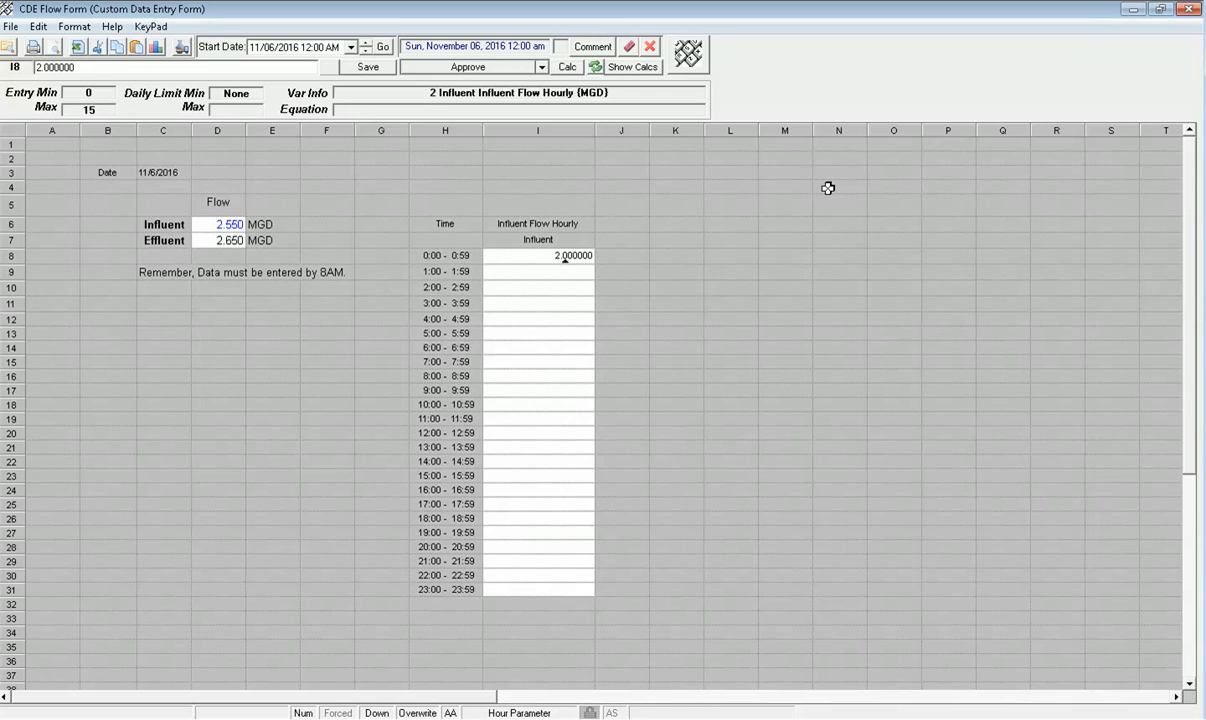
{"action": "key", "text": "Return"}
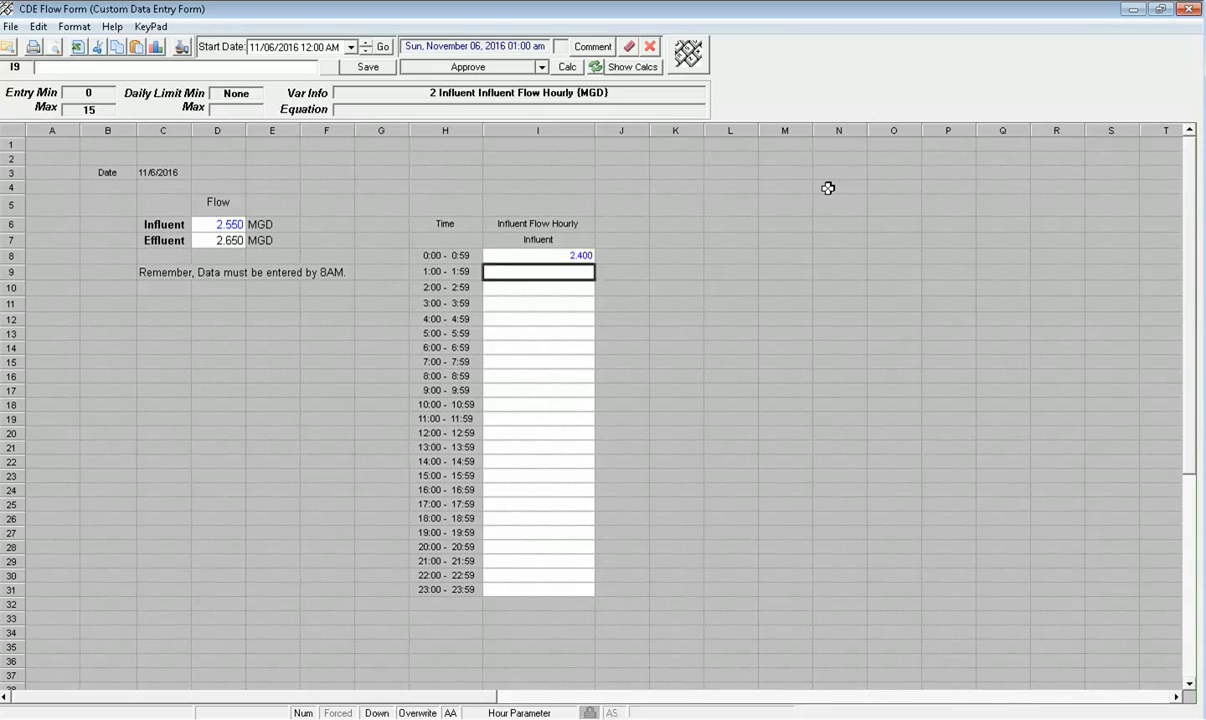
{"action": "type", "text": "2.3"}
{"action": "key", "text": "Return"}
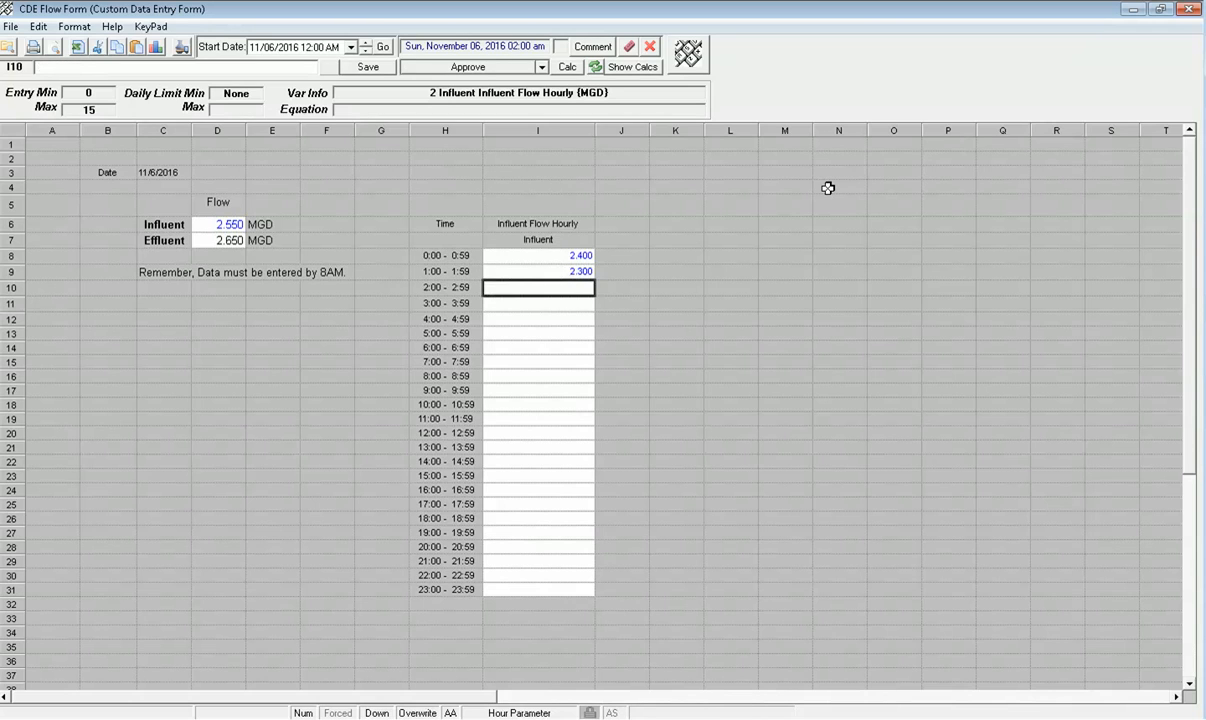
- Move down the hourly influent cells to the 10:00 - 10:59 row and save the entered data
{"action": "key", "text": "Down"}
{"action": "key", "text": "Down"}
{"action": "key", "text": "Down"}
{"action": "key", "text": "Down"}
{"action": "key", "text": "Down"}
{"action": "key", "text": "Down"}
{"action": "key", "text": "Down"}
{"action": "key", "text": "Down"}
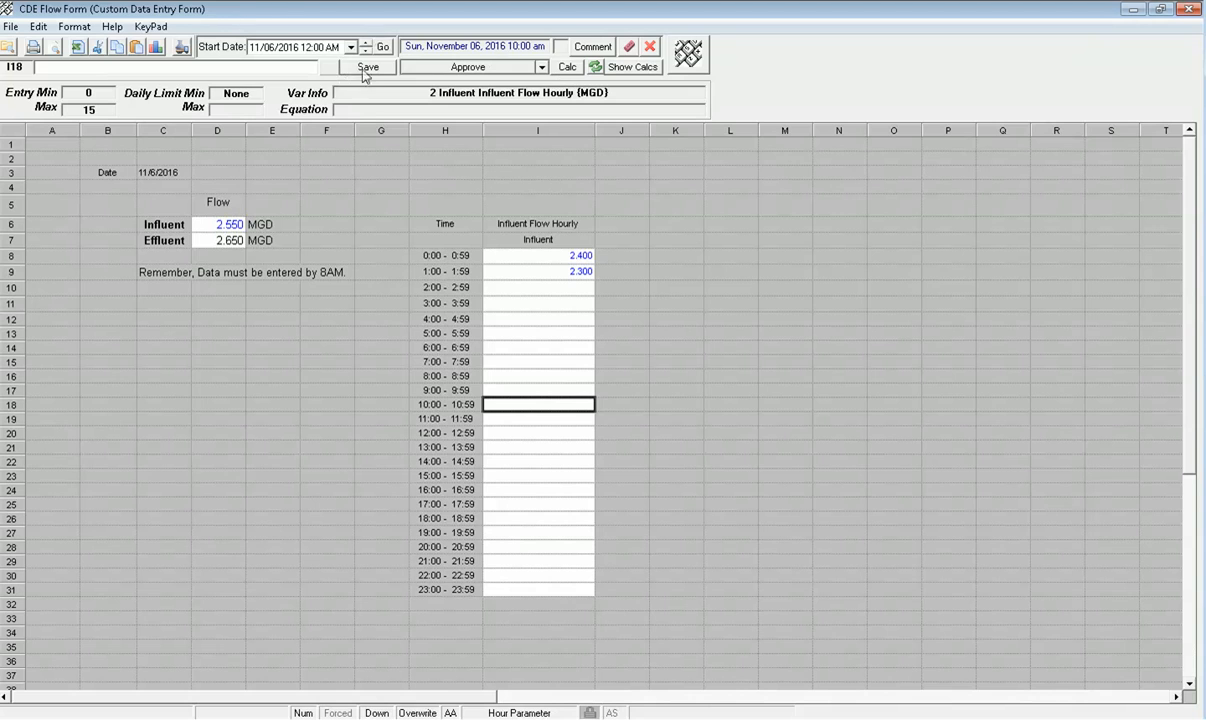
{"action": "left_click", "coordinate": [366, 68]}
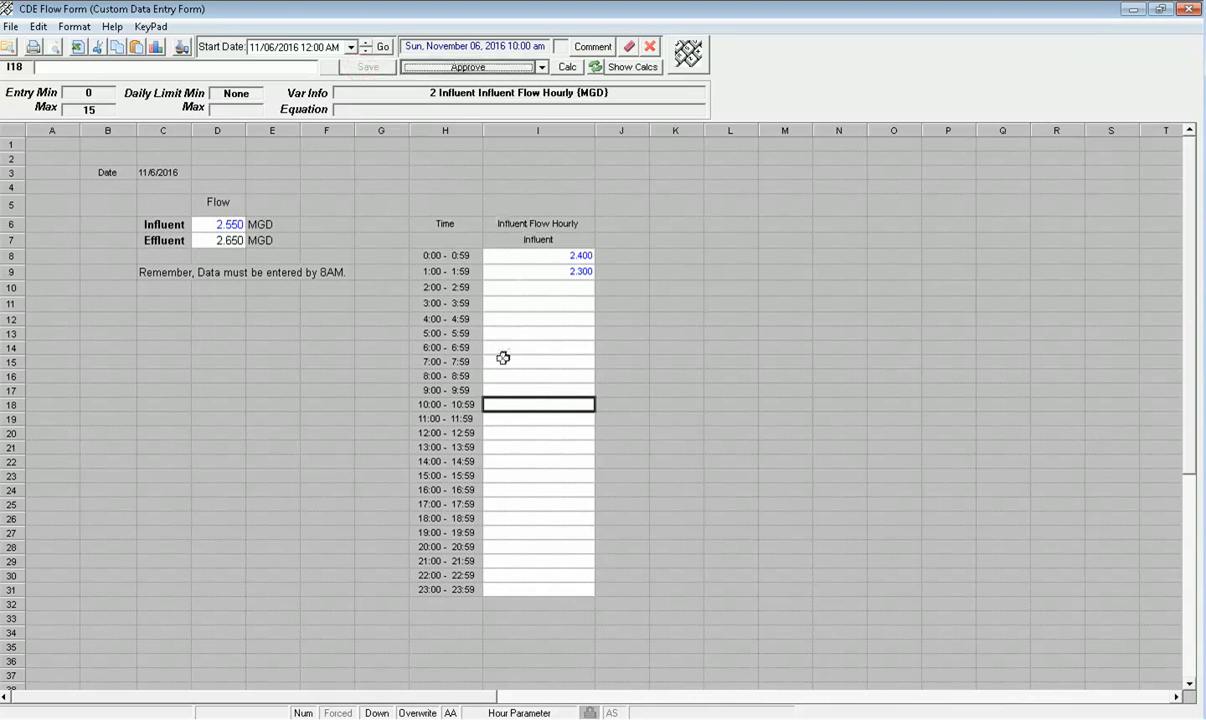
- Check the entry user, timestamp and approval status of the daily influent value and the first two hourly values
{"action": "left_click", "coordinate": [220, 224]}
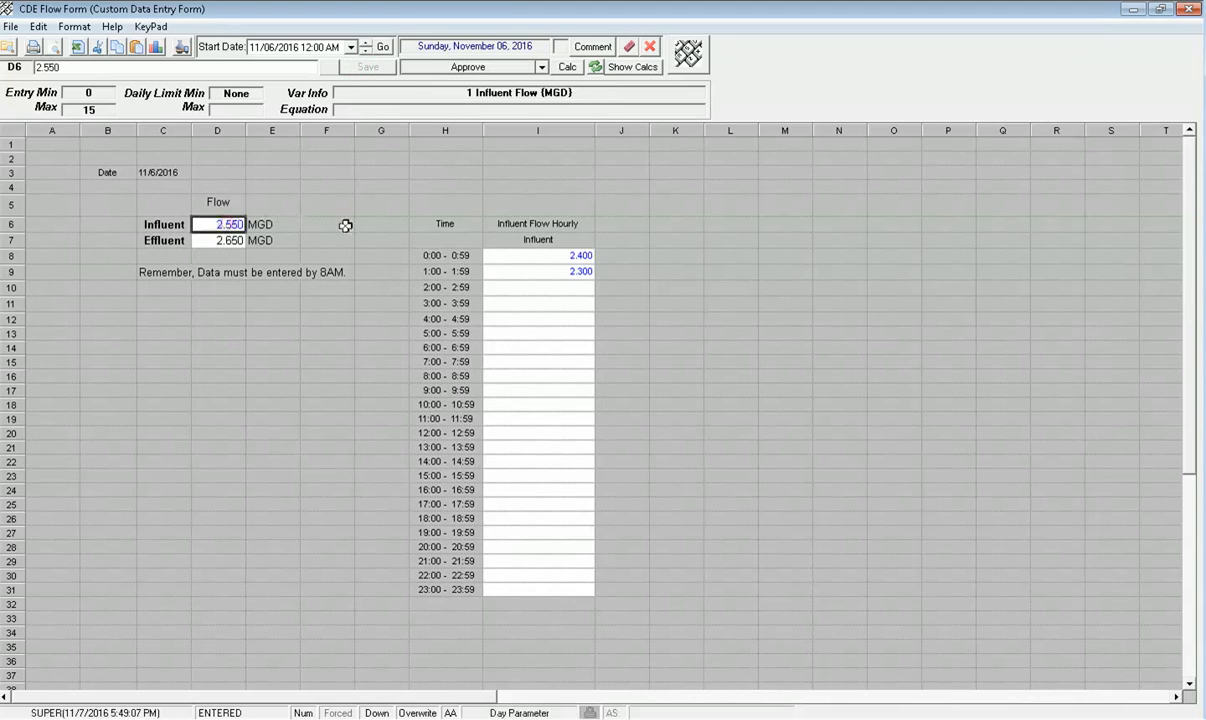
{"action": "left_click", "coordinate": [516, 259]}
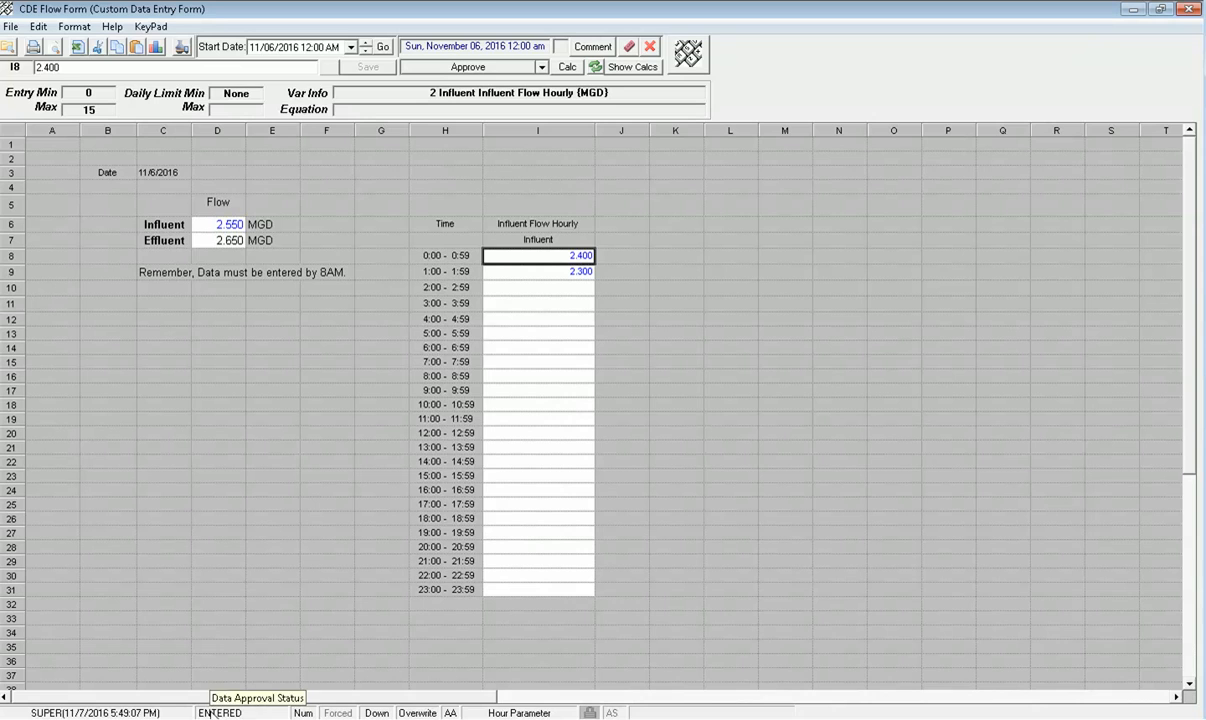
{"action": "left_click", "coordinate": [511, 273]}
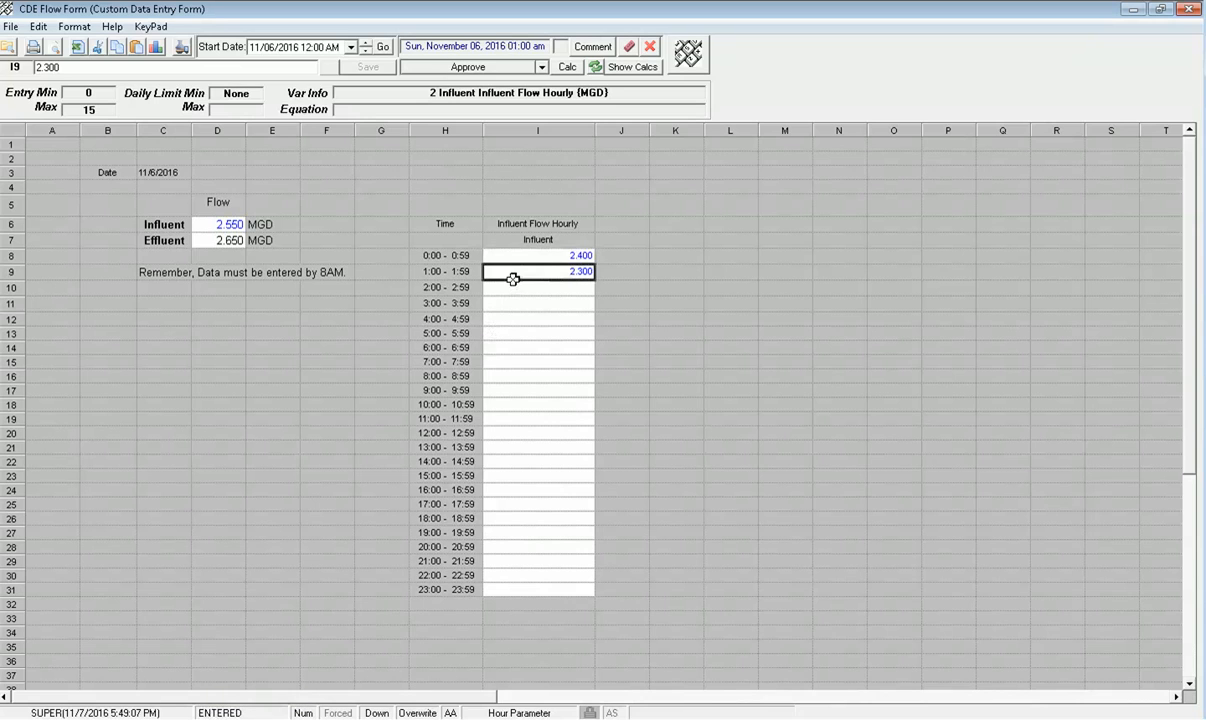